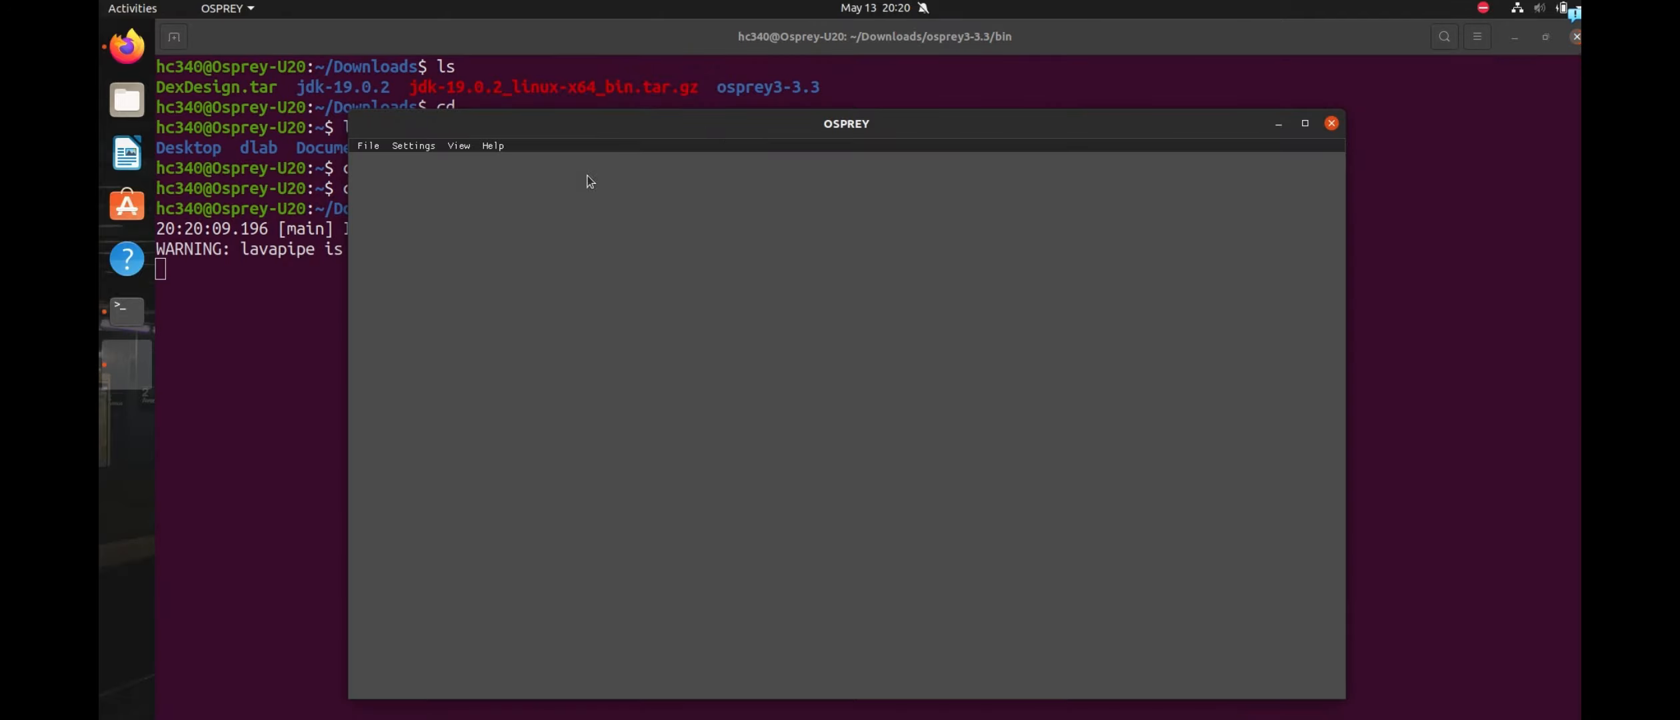
- Import the match4.pdb structure from the home folder and arrange its 3D view in the workspace
left_click_drag(705, 127, 691, 94)
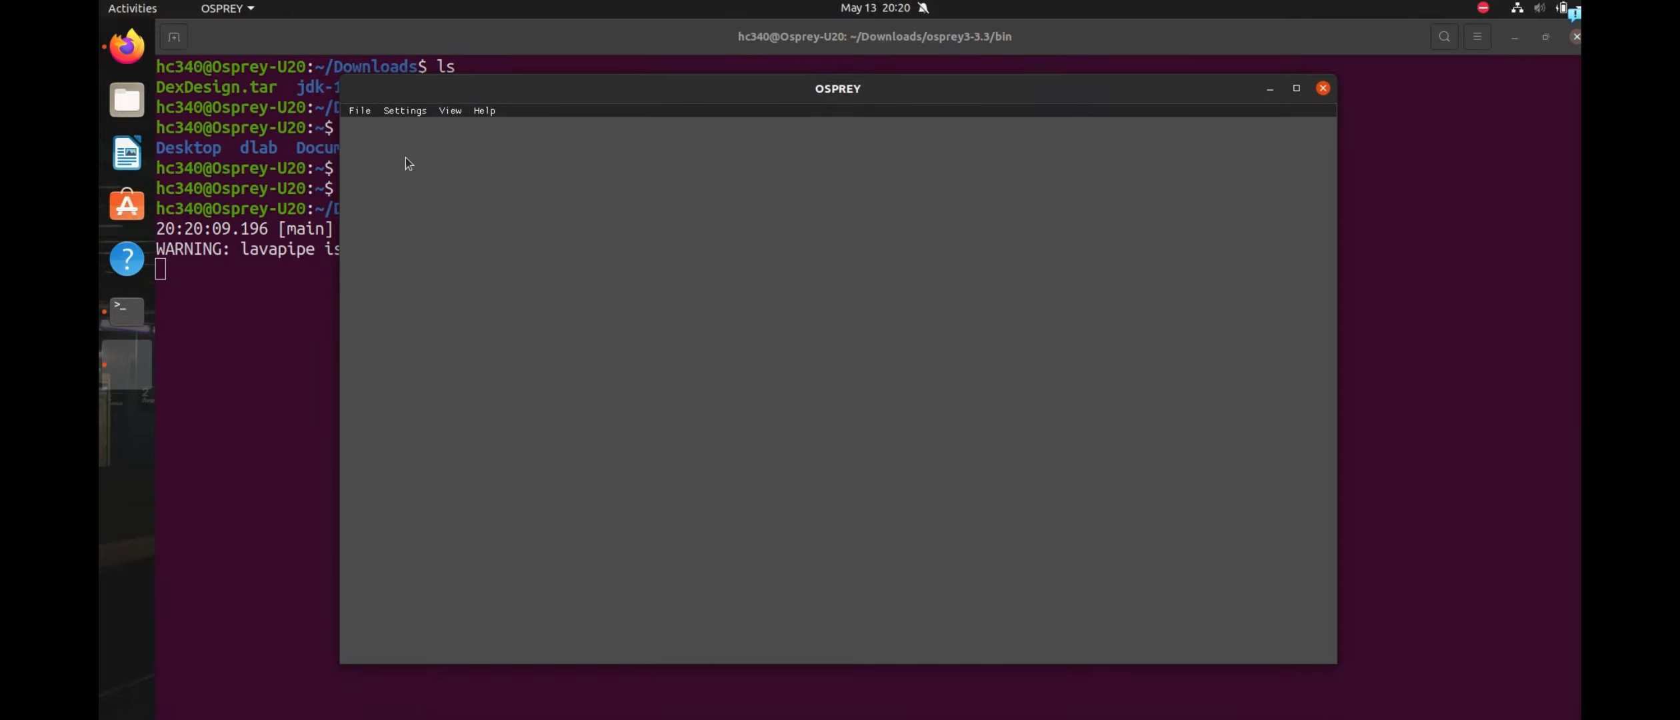
left_click(358, 112)
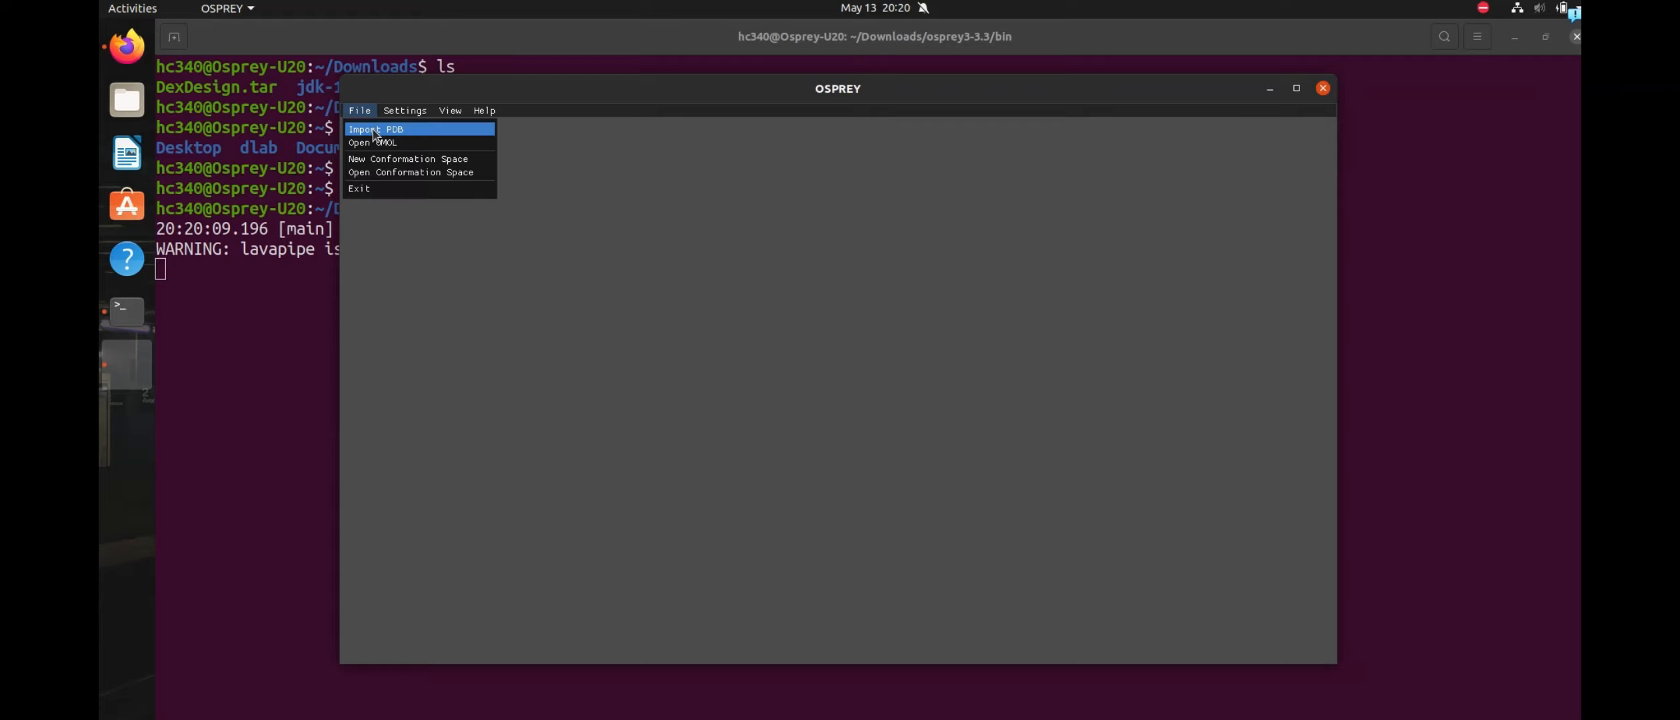
left_click(375, 130)
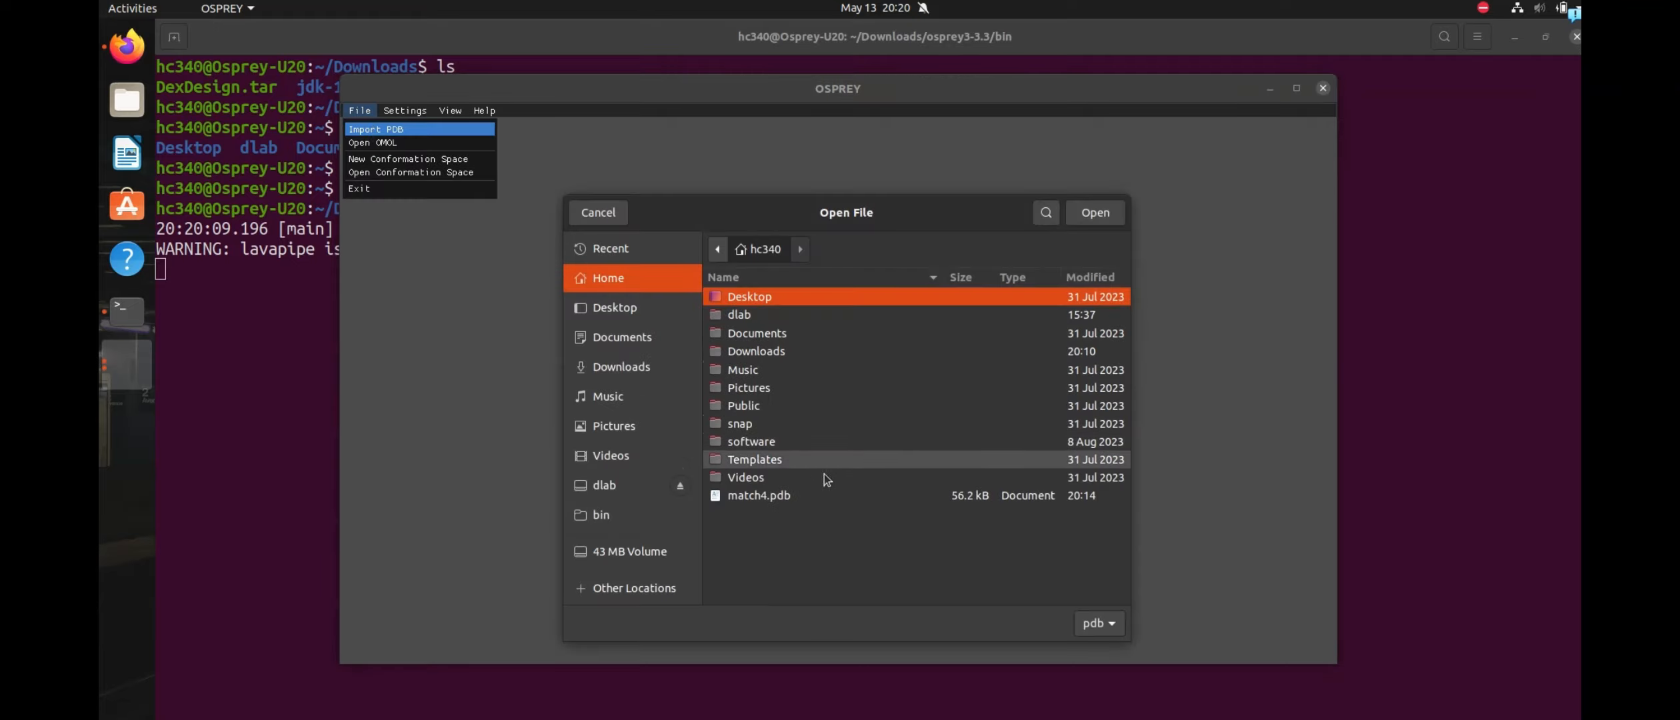
left_click(798, 502)
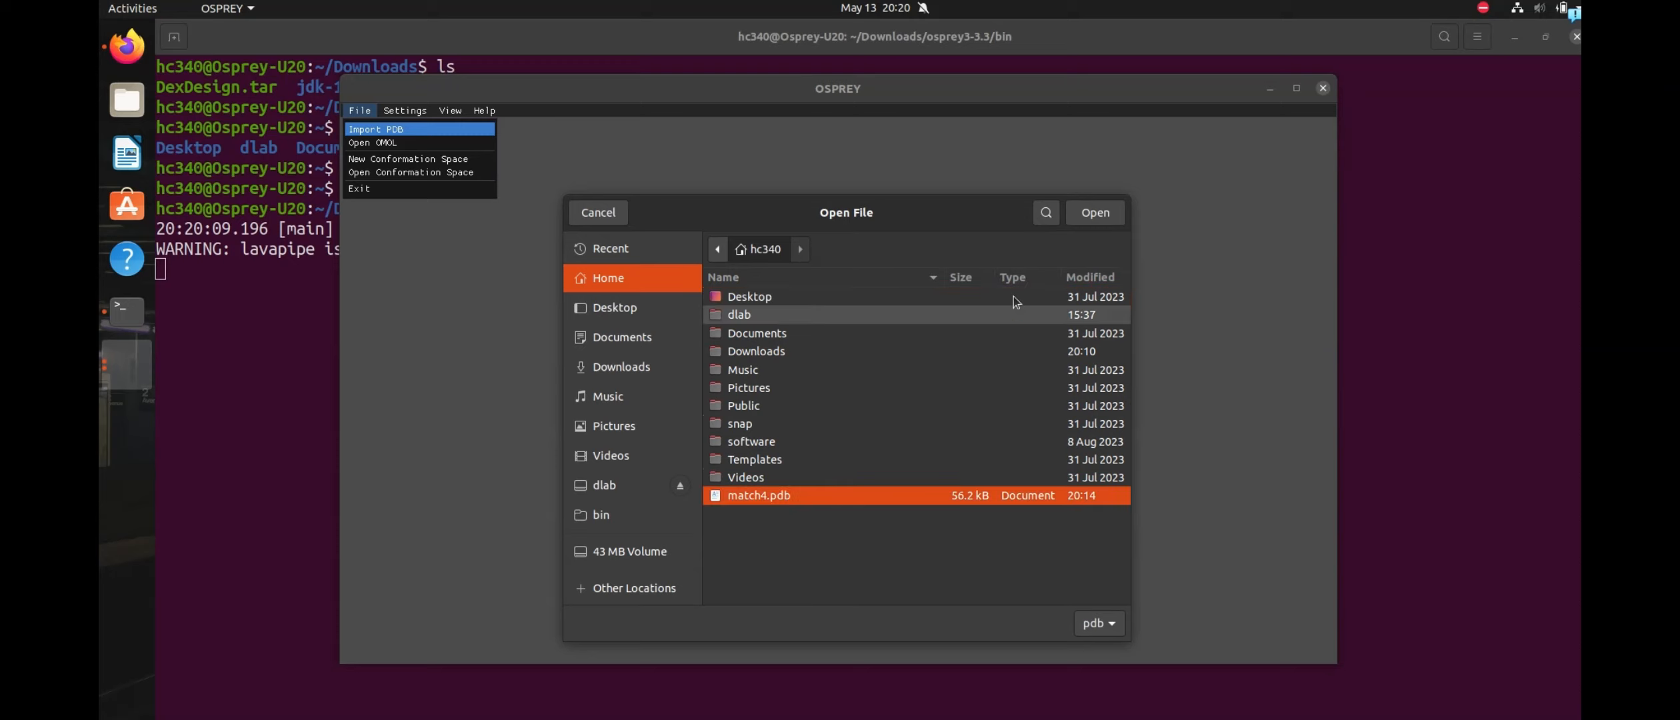
left_click(1094, 213)
left_click_drag(591, 168, 765, 179)
left_click_drag(906, 398, 736, 315)
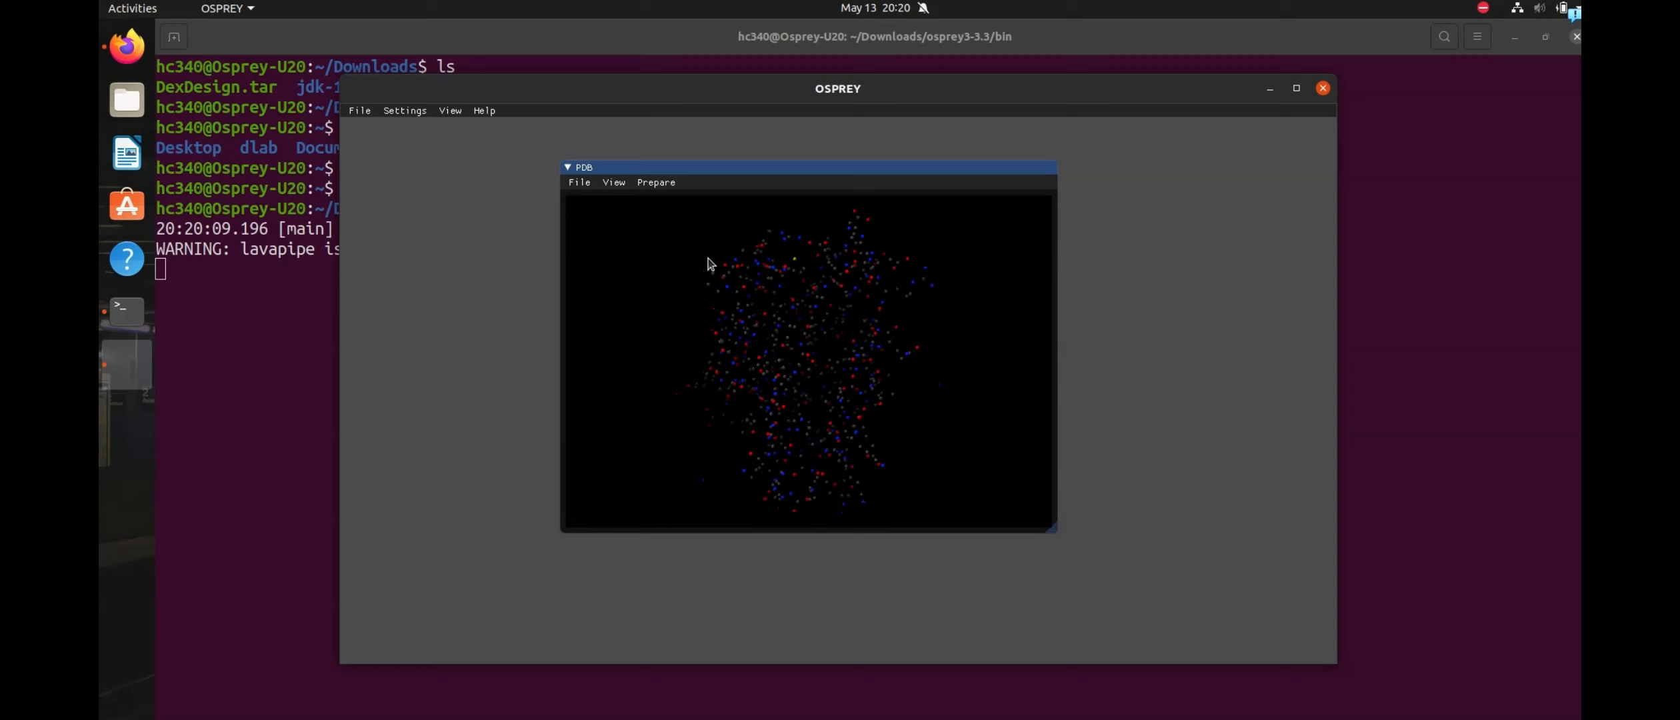
- Check the chain filter by toggling Chain y off and on, leaving both Chain y and Chain A included
left_click(657, 183)
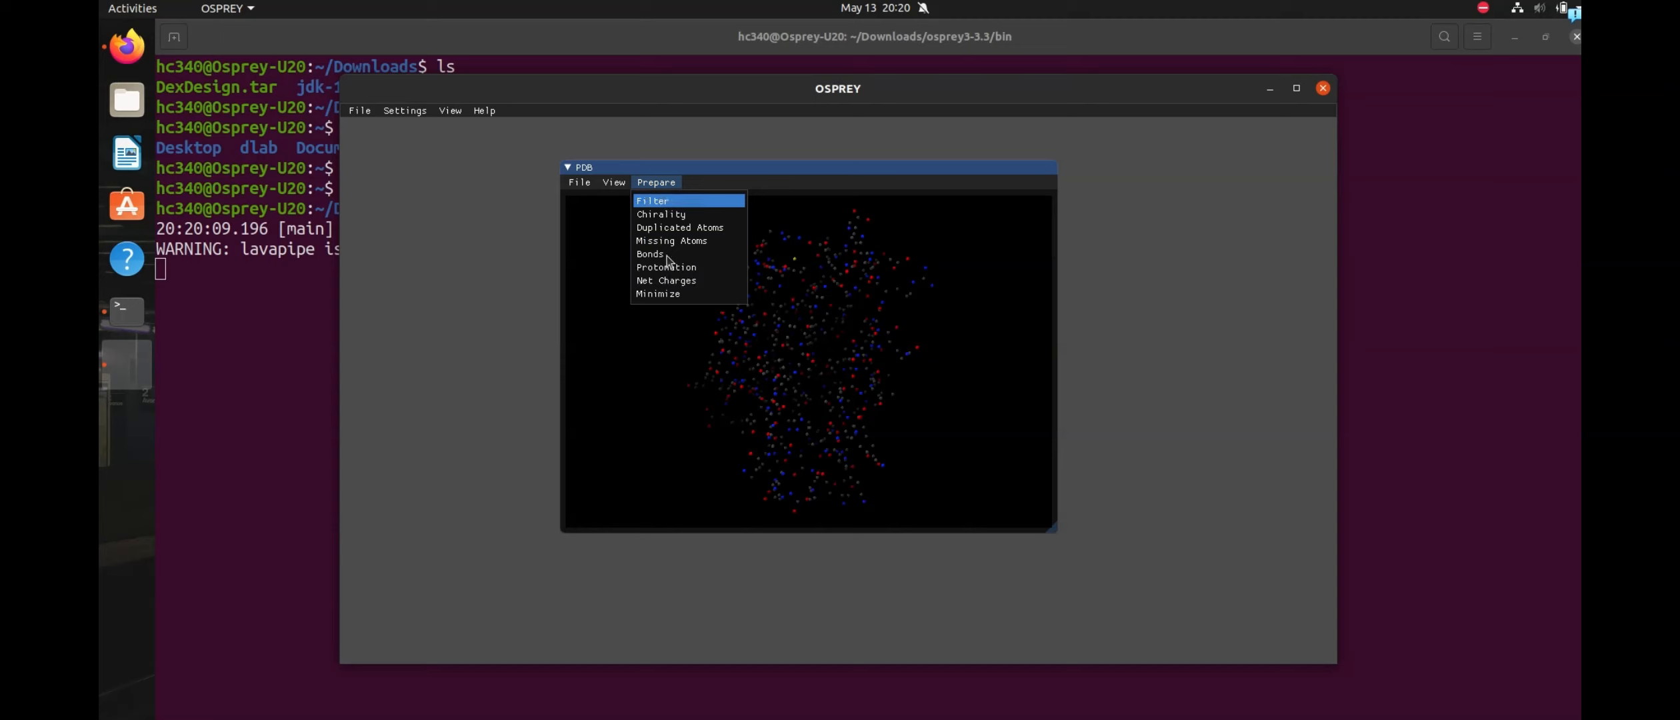
left_click(662, 201)
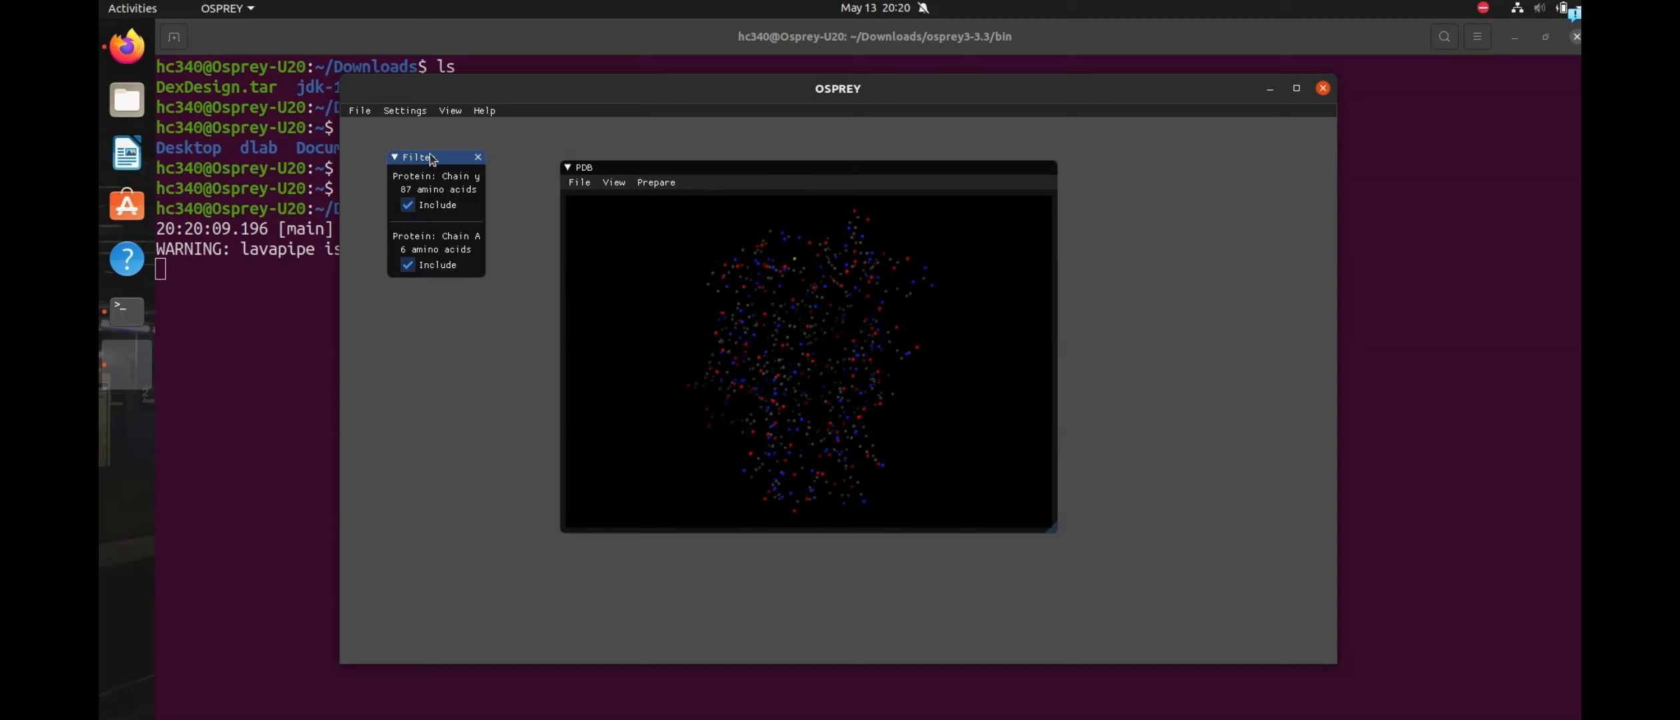
left_click_drag(454, 168, 620, 239)
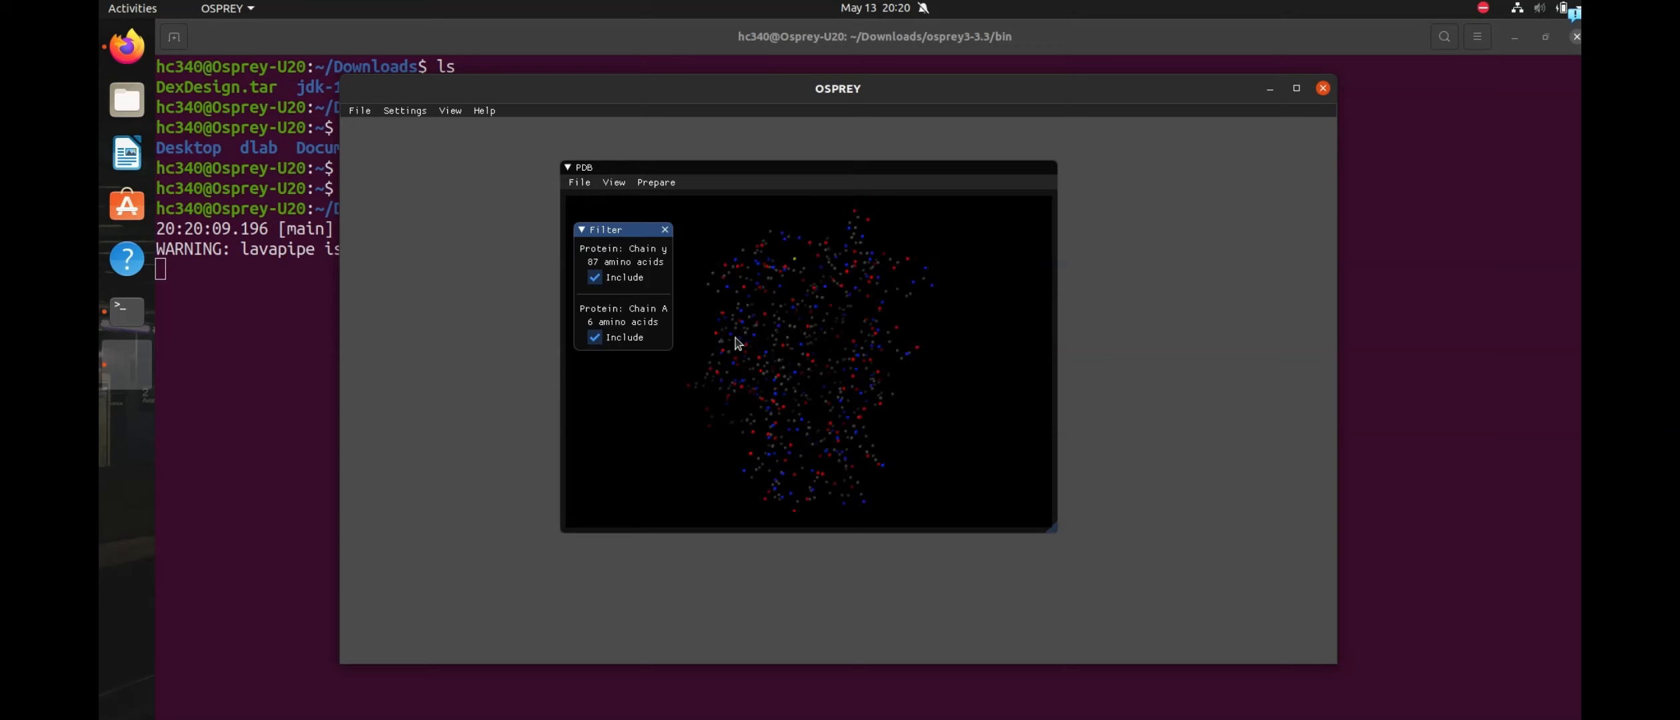
left_click_drag(815, 394, 898, 390)
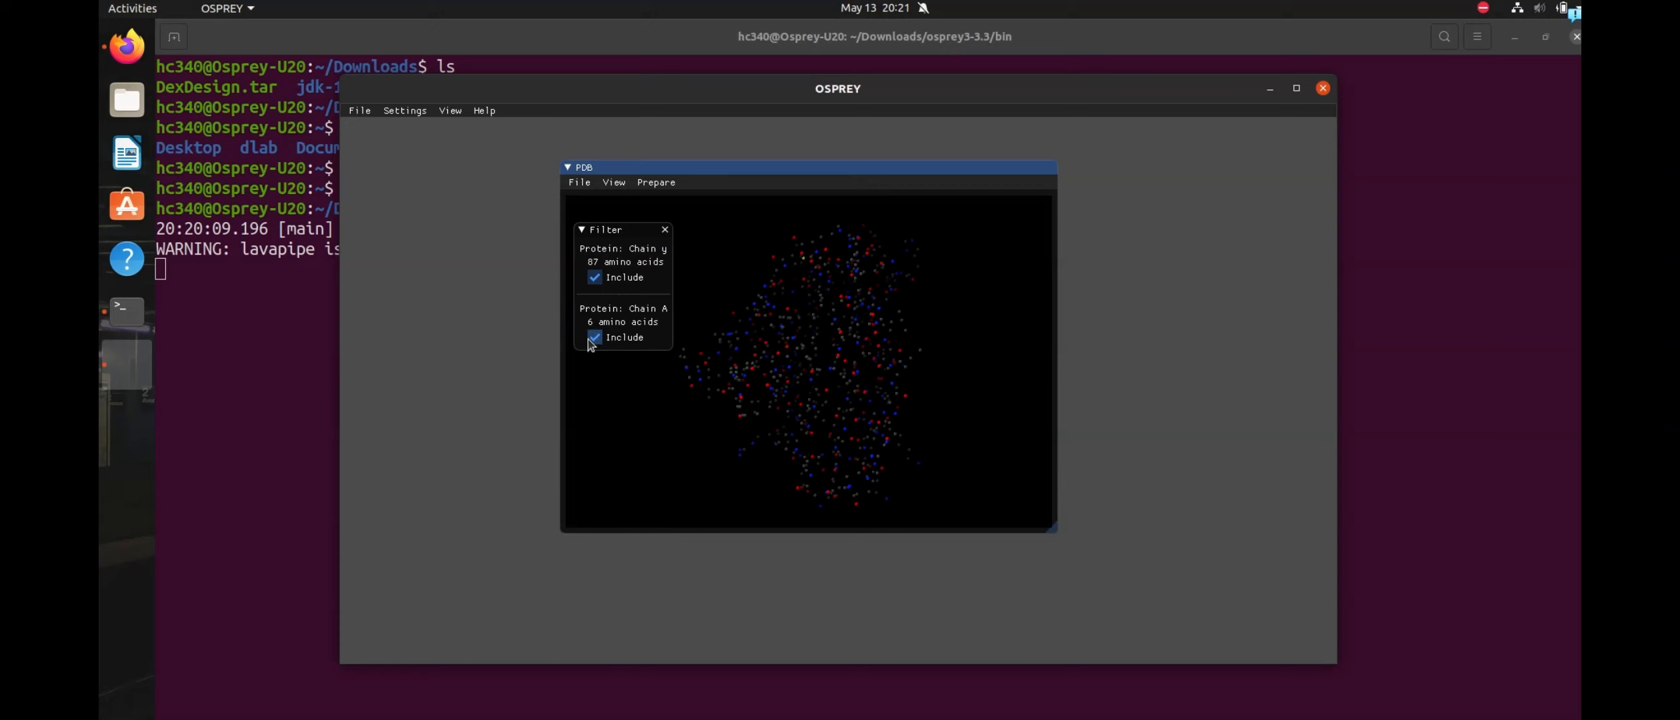
left_click(595, 279)
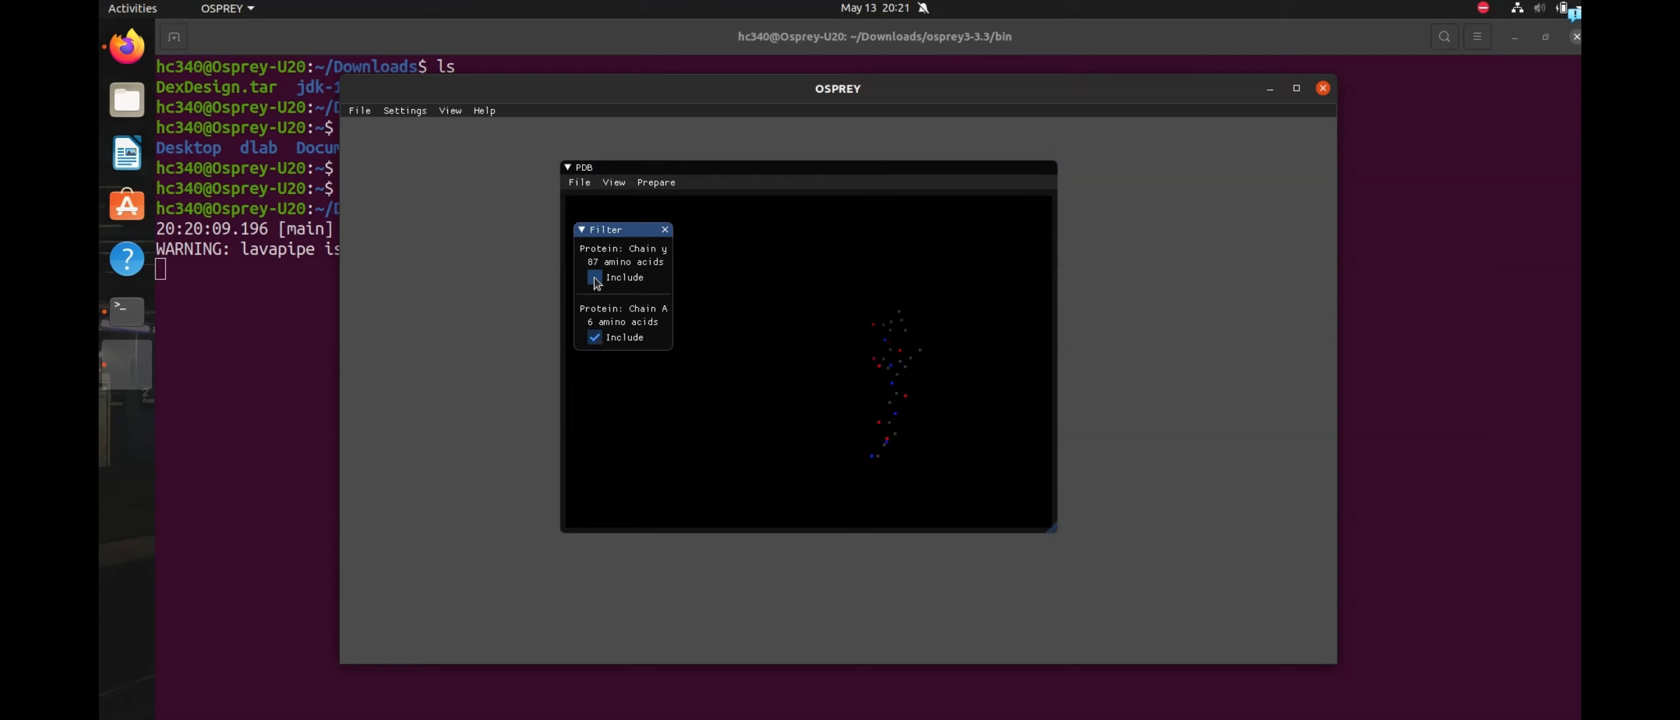
left_click(595, 279)
left_click(595, 279)
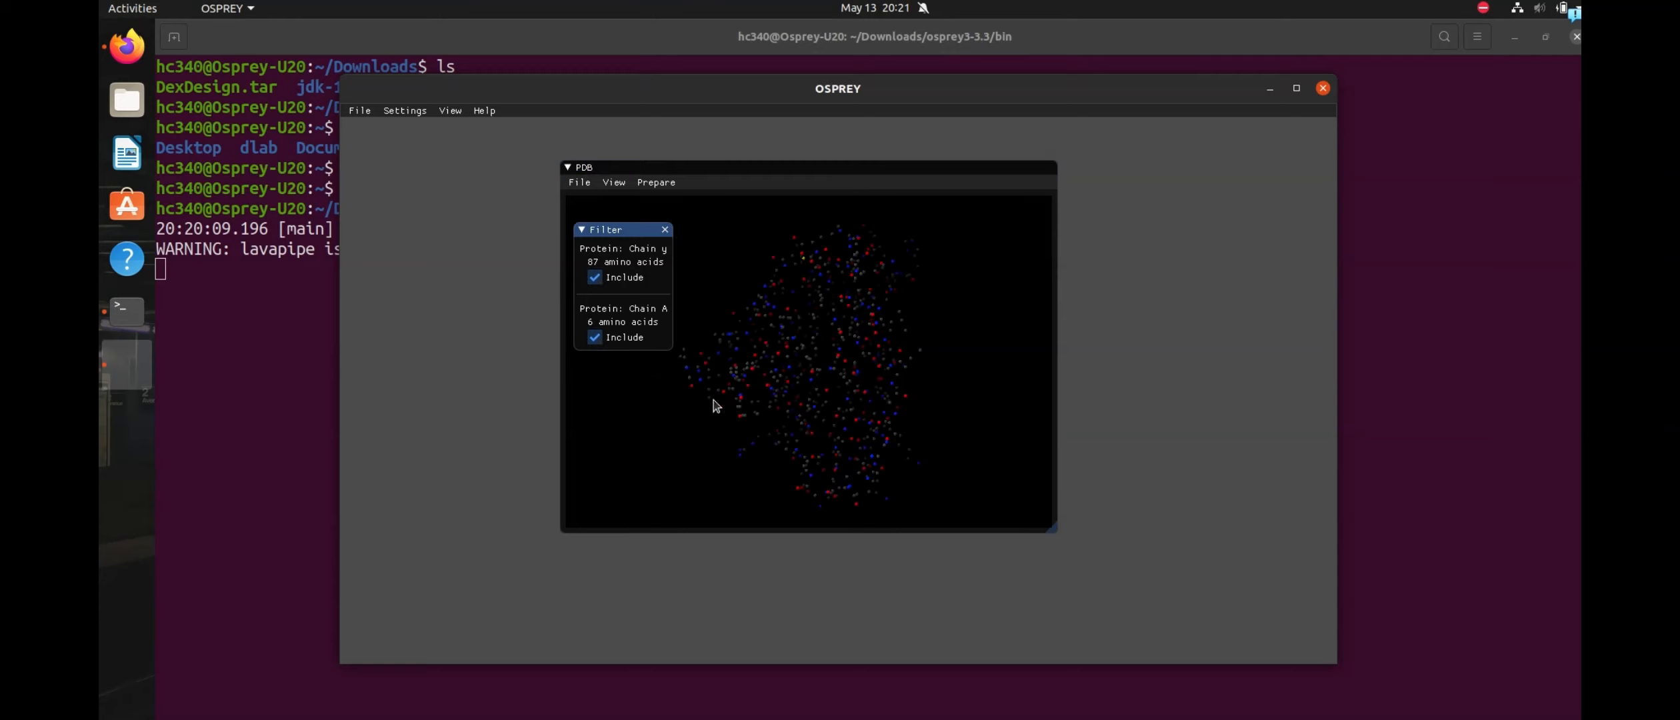
left_click(665, 230)
- Specify protein Chain A as a D polymer in the chirality settings
left_click(657, 183)
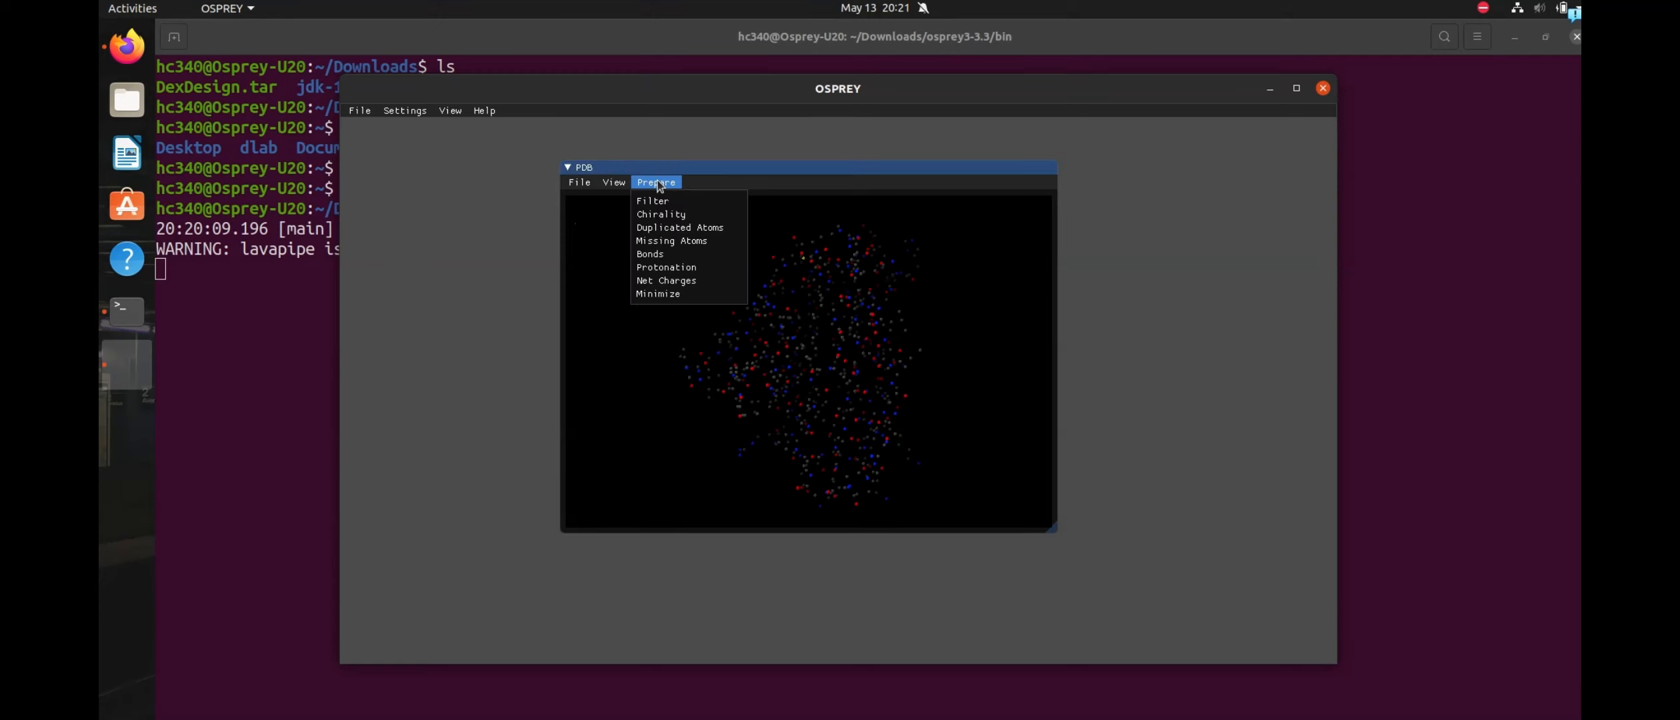
left_click(671, 221)
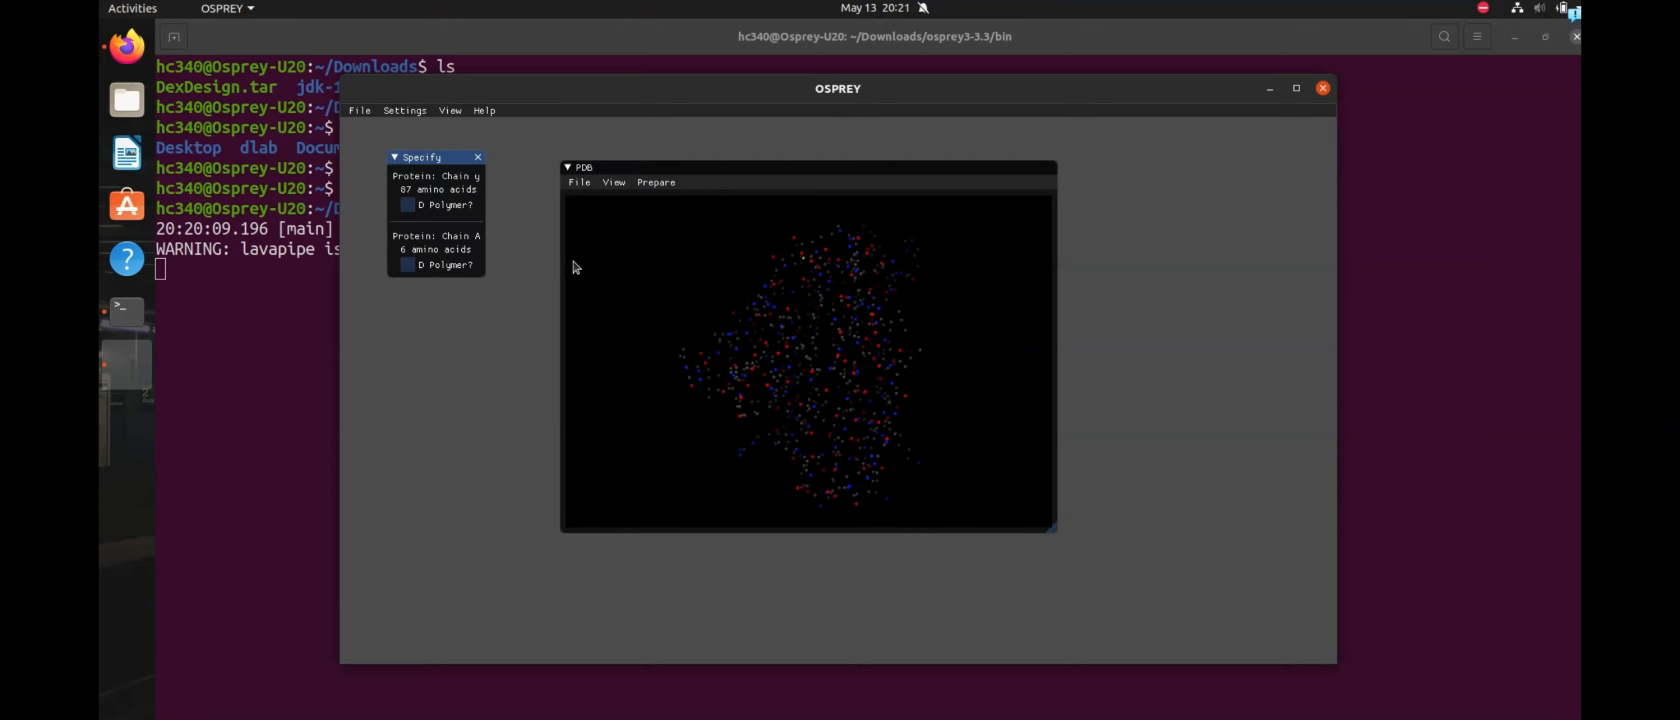
left_click_drag(451, 167, 671, 217)
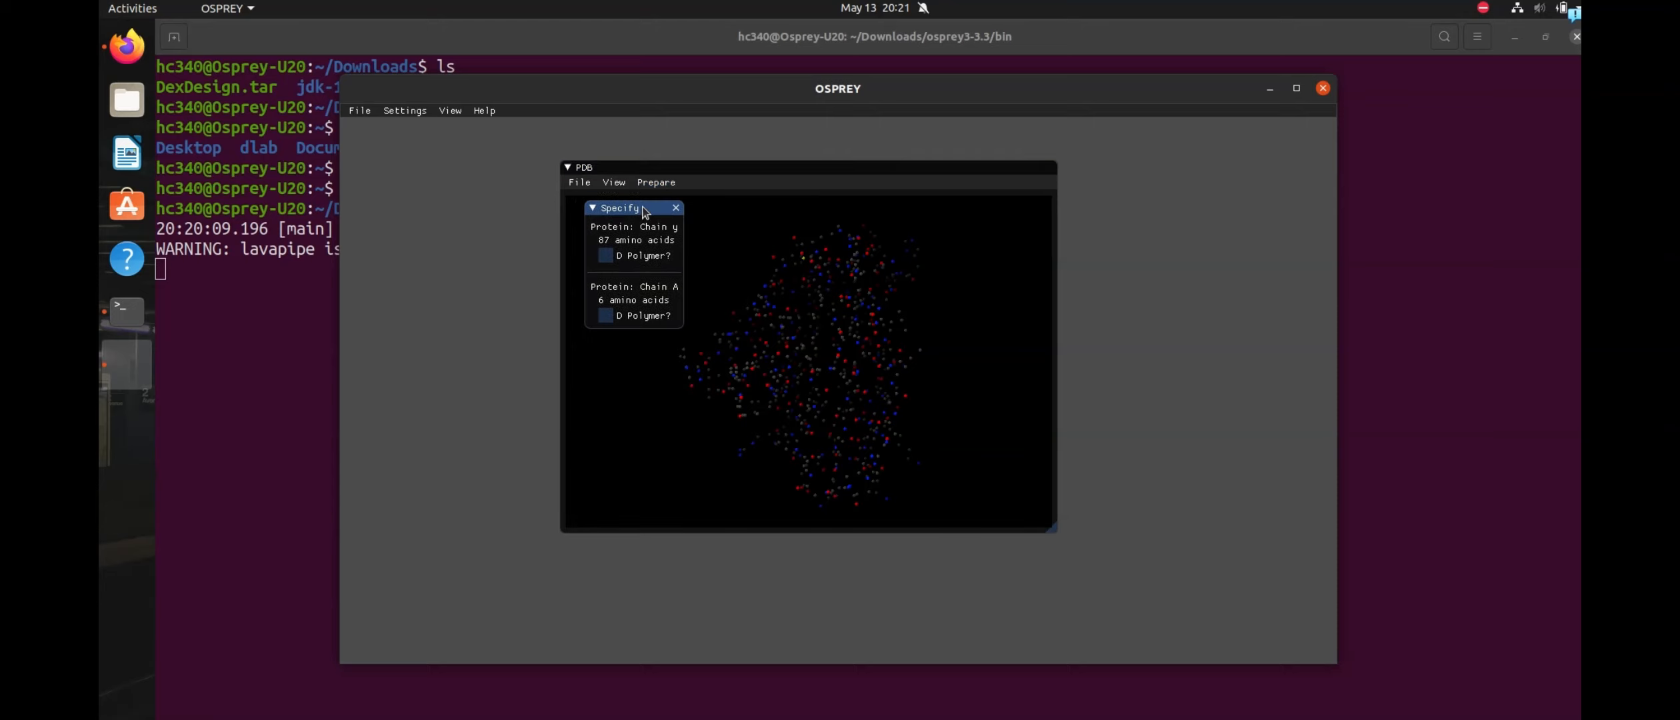
left_click(607, 316)
- Check Chain A and Chain y for duplicated atoms
left_click(657, 182)
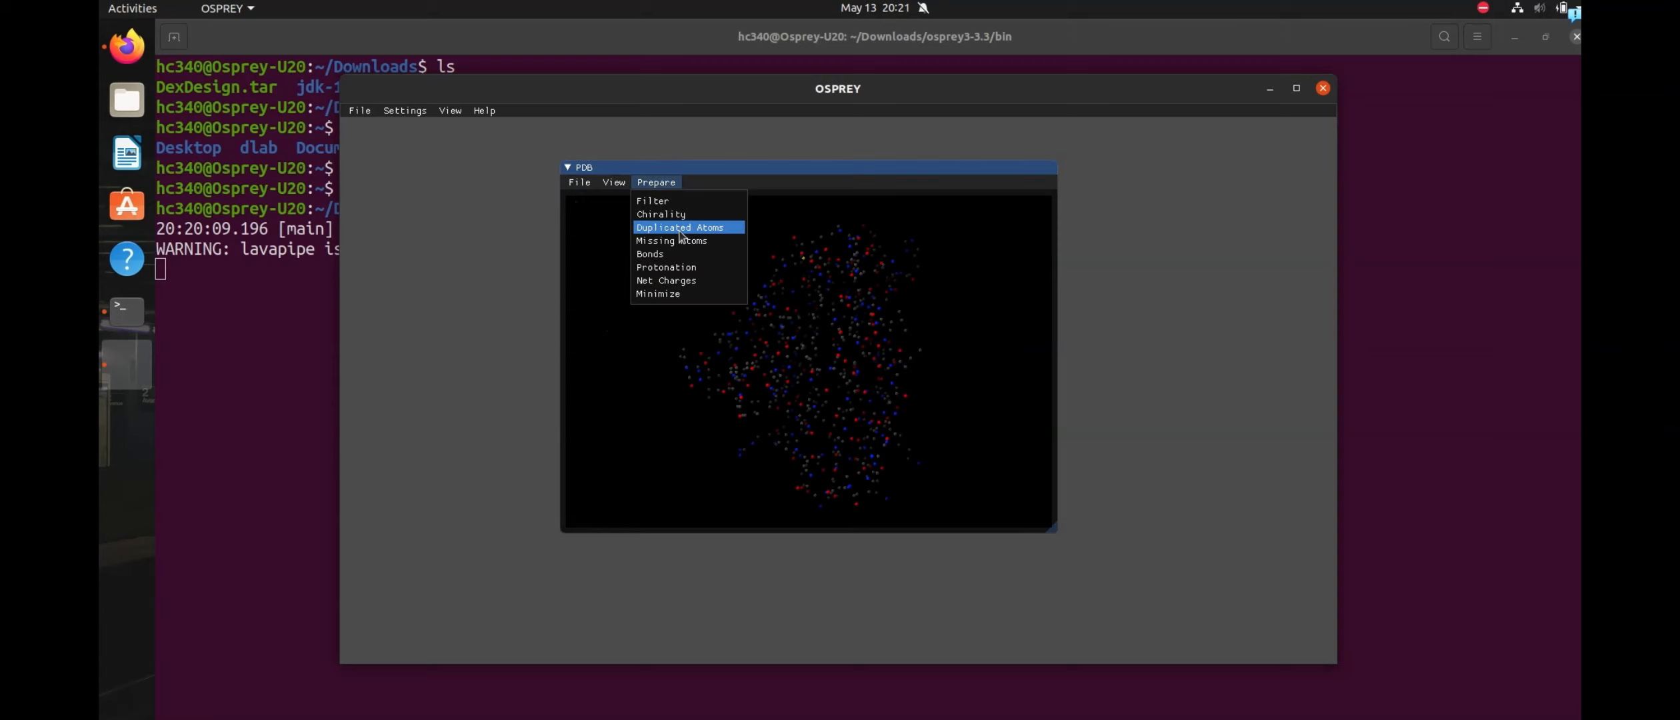
left_click(680, 228)
left_click_drag(503, 164, 611, 243)
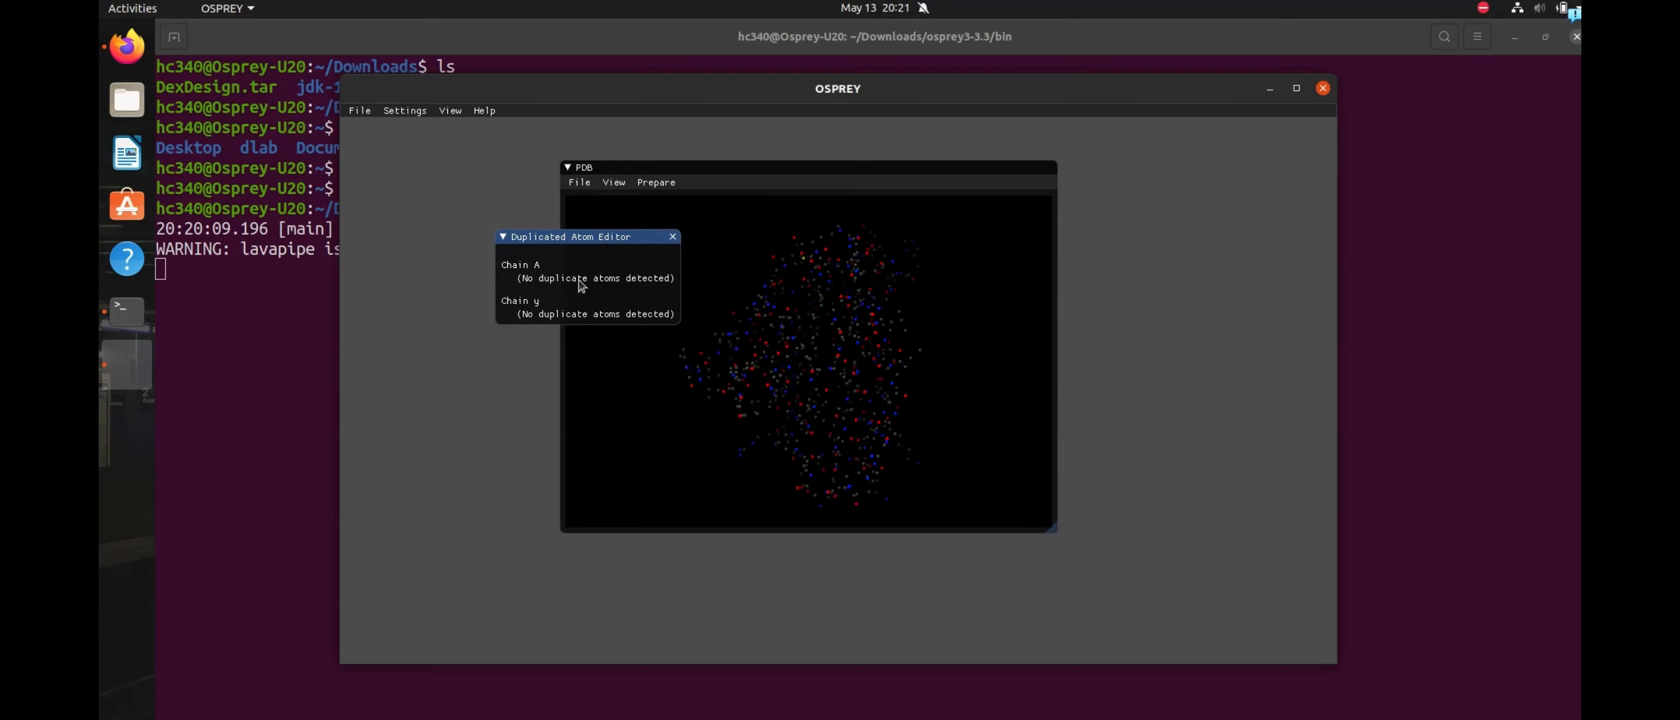
left_click(673, 237)
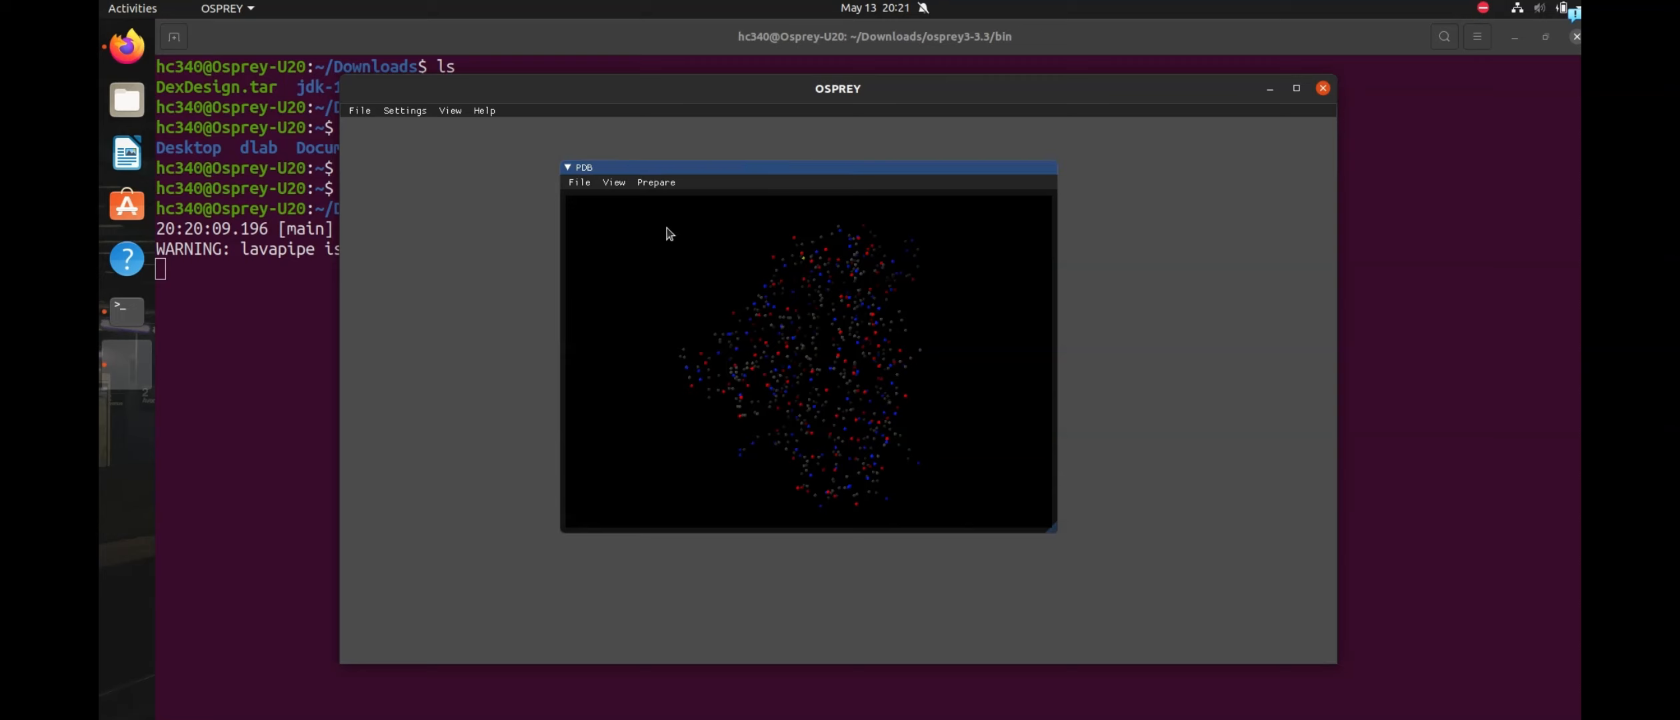
- Add the structure's missing atoms automatically with the Missing Atom Editor
left_click(654, 187)
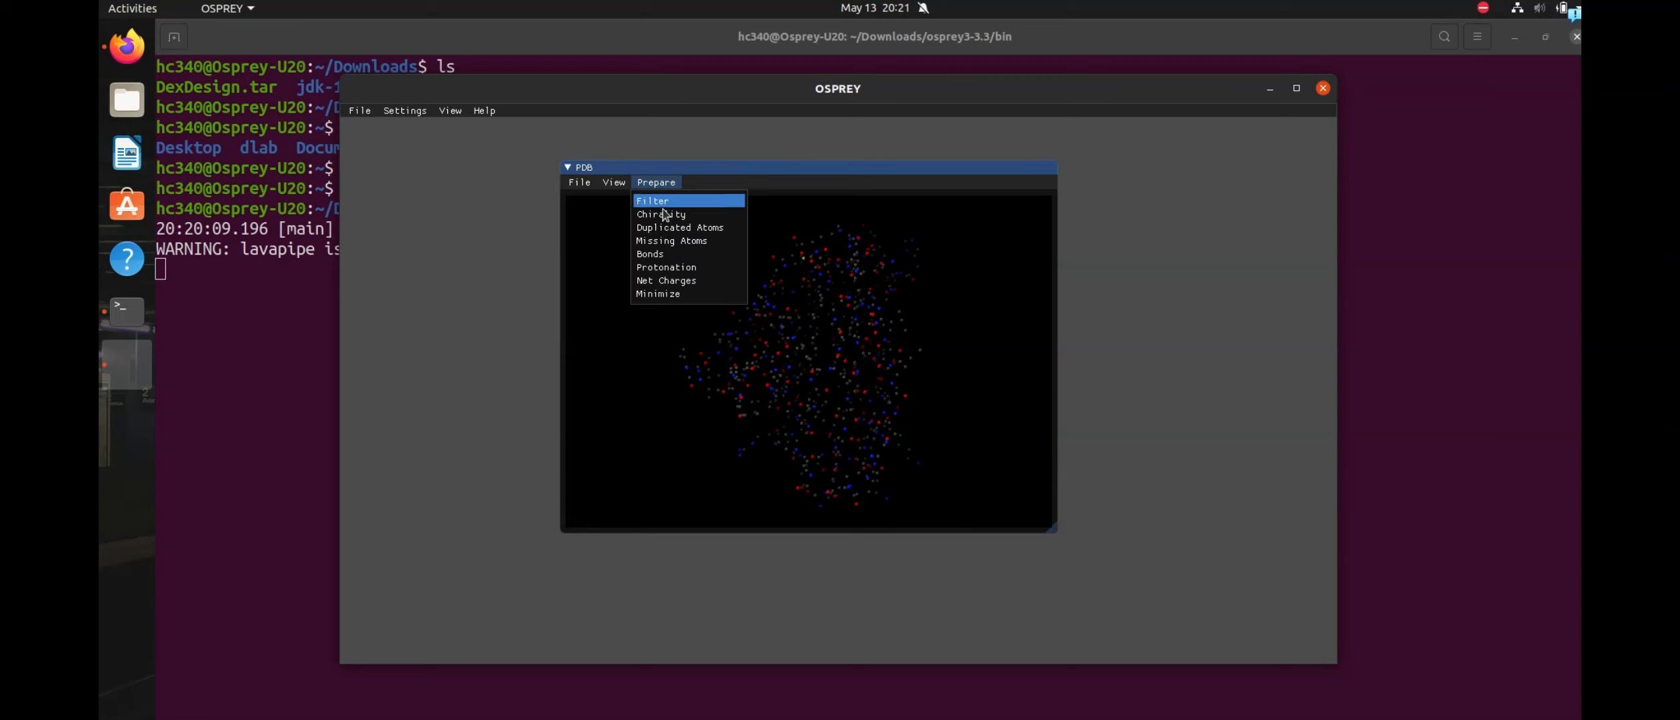
left_click(670, 241)
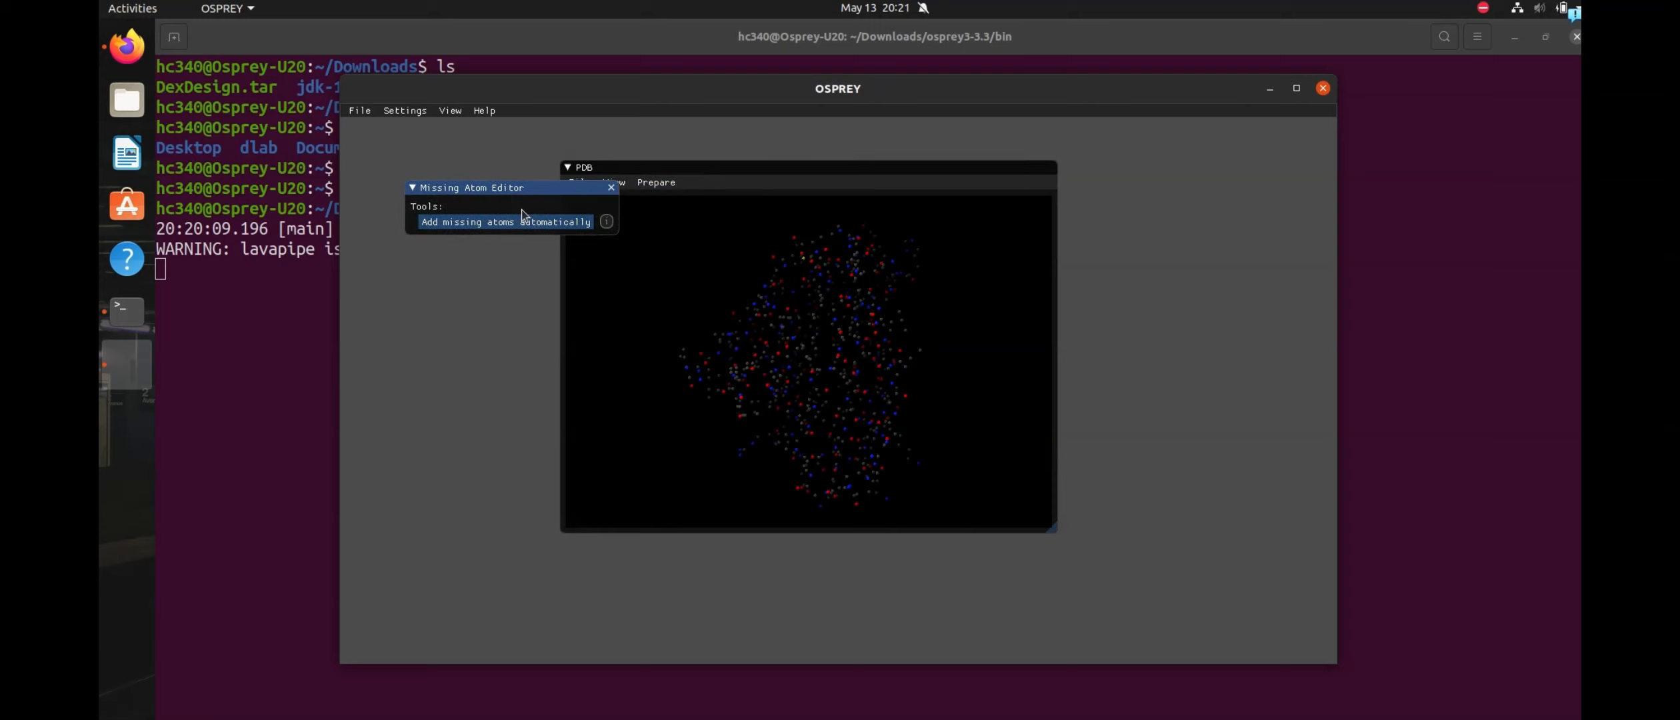
left_click_drag(522, 210, 556, 265)
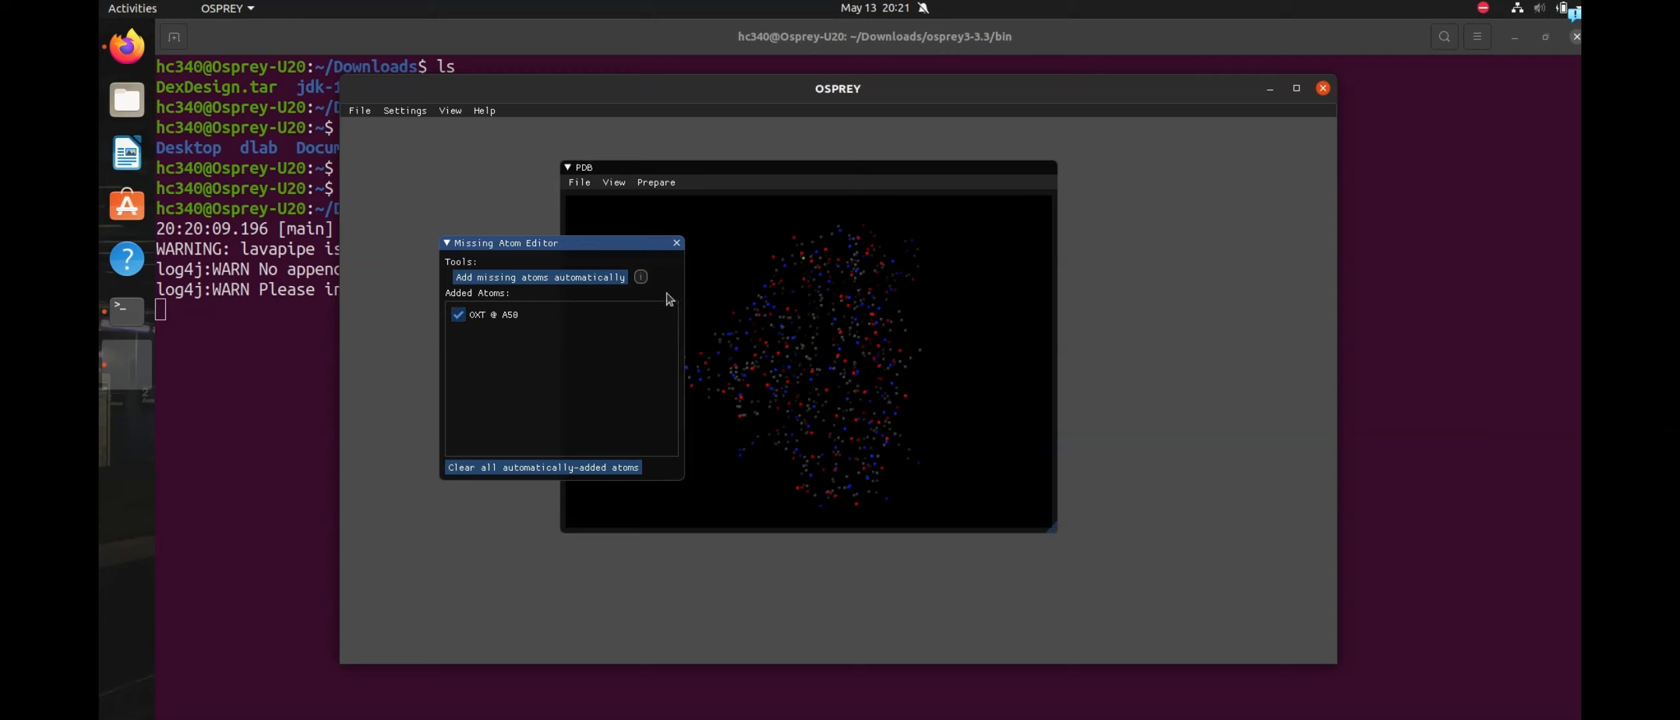
left_click(677, 244)
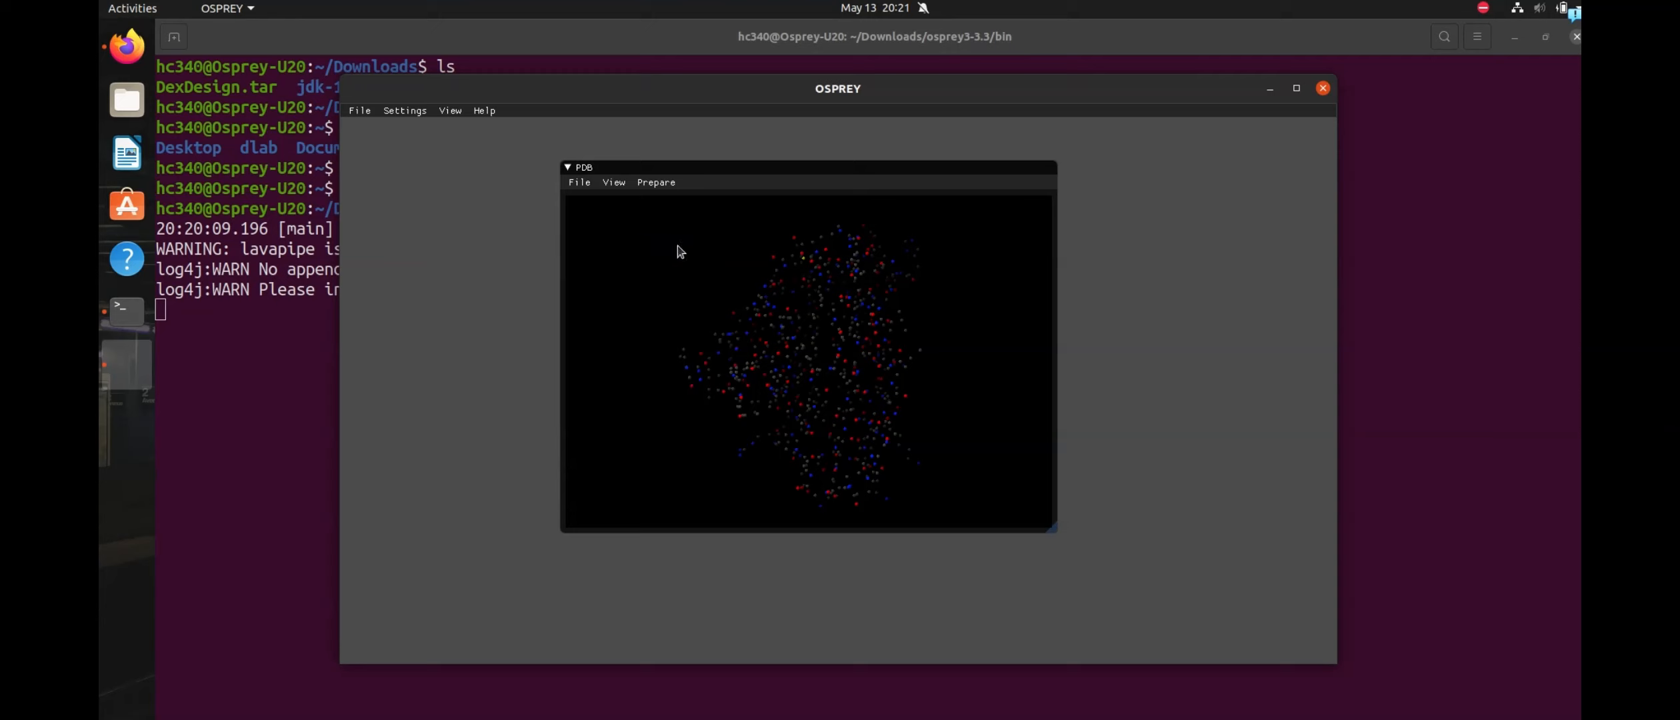
- Add bonds automatically to the whole structure with the Bond Editor and inspect the bonded model
left_click(655, 184)
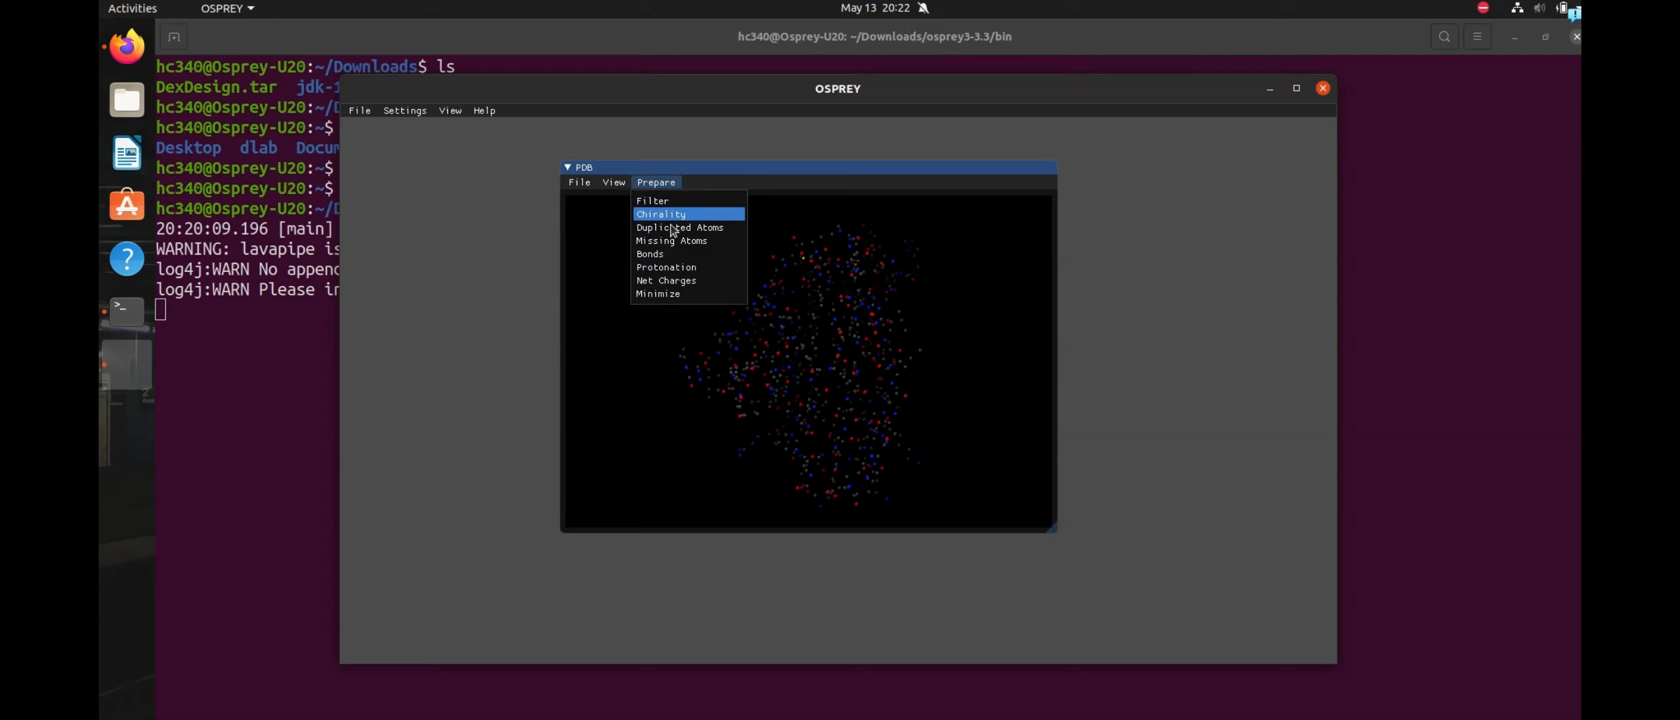
left_click(664, 257)
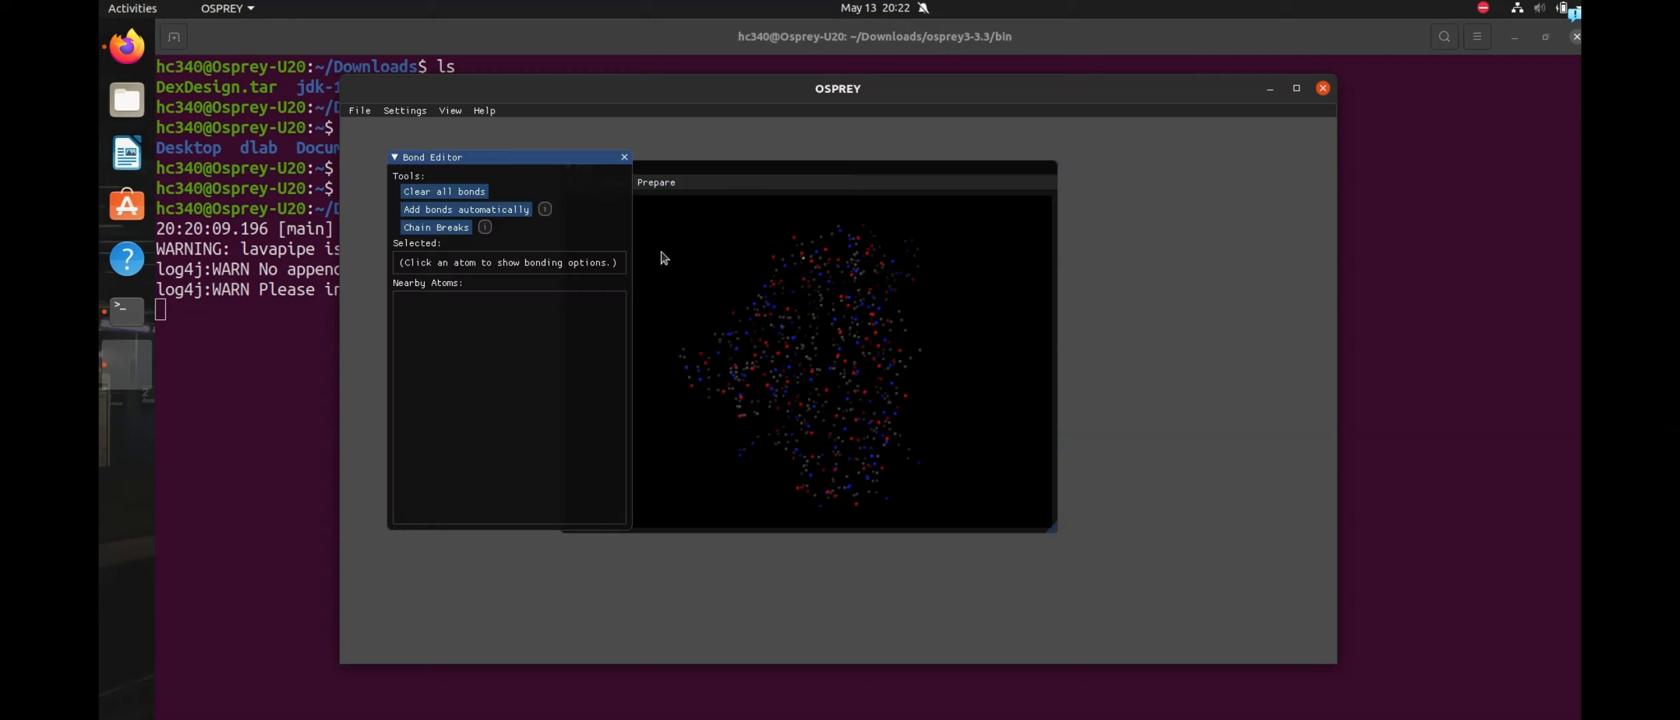
left_click(511, 211)
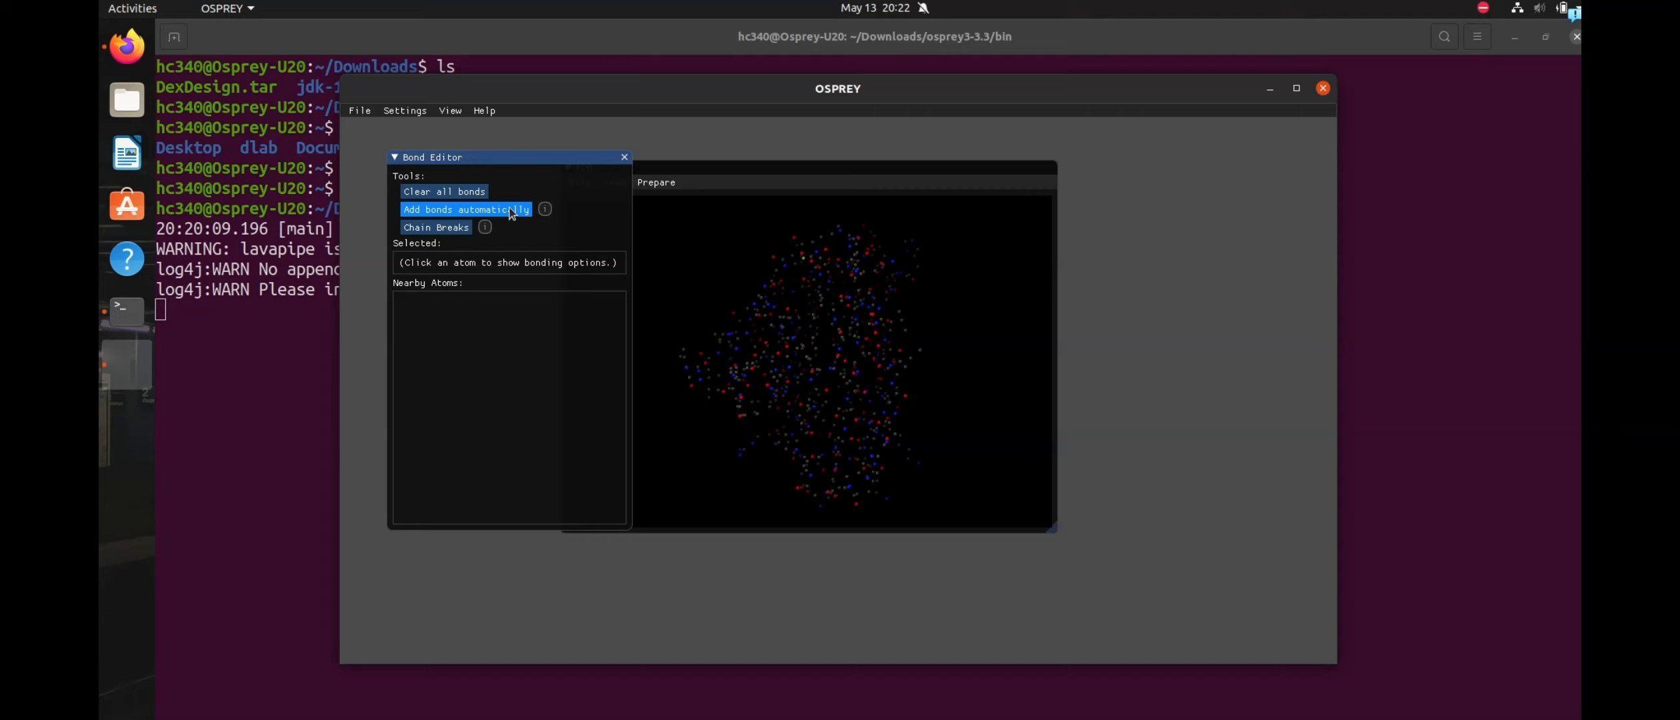
left_click_drag(849, 384, 765, 338)
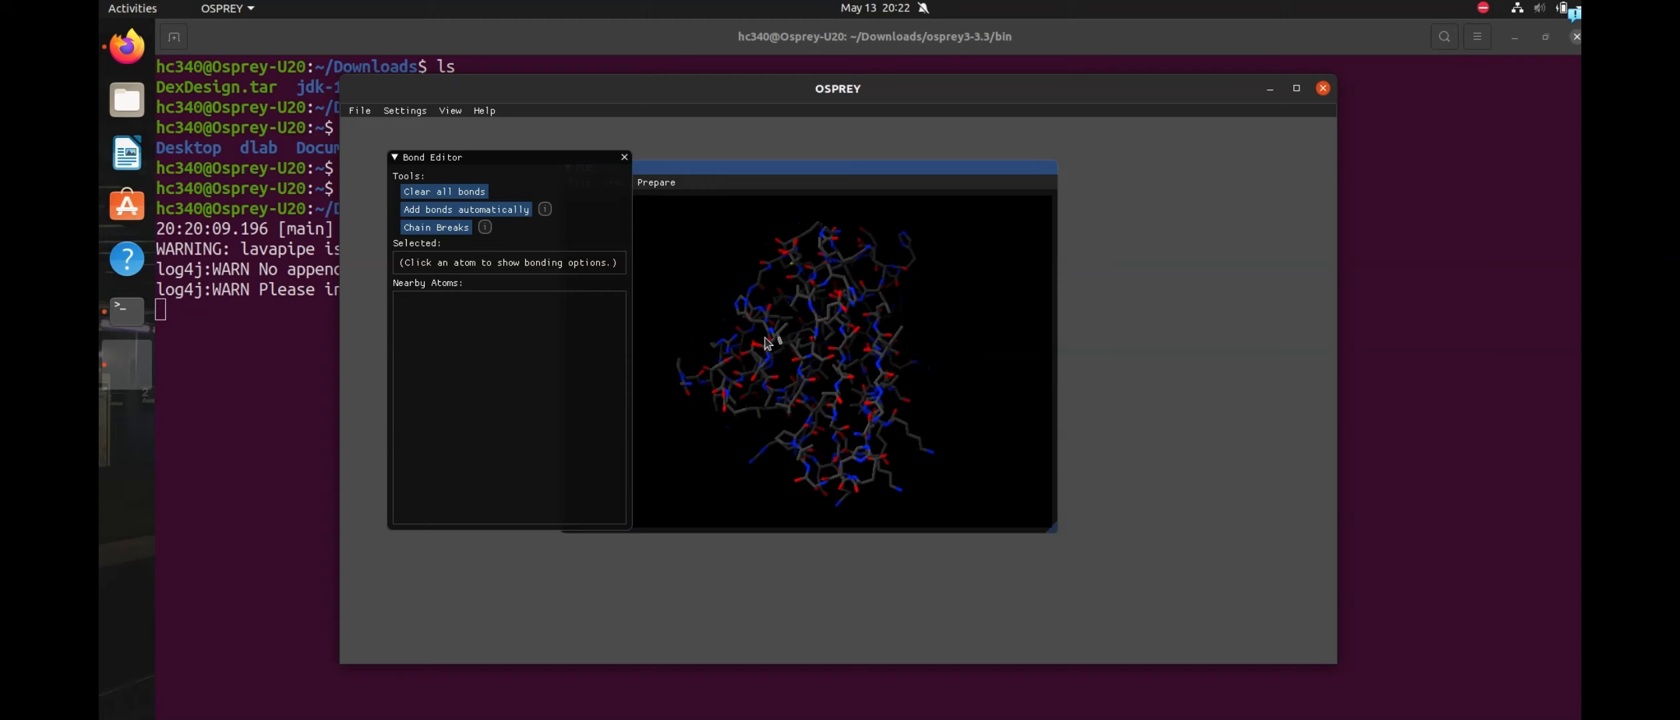
left_click(625, 158)
- Clear all existing hydrogens from the structure and add hydrogens automatically with the Protonation Editor
left_click(659, 185)
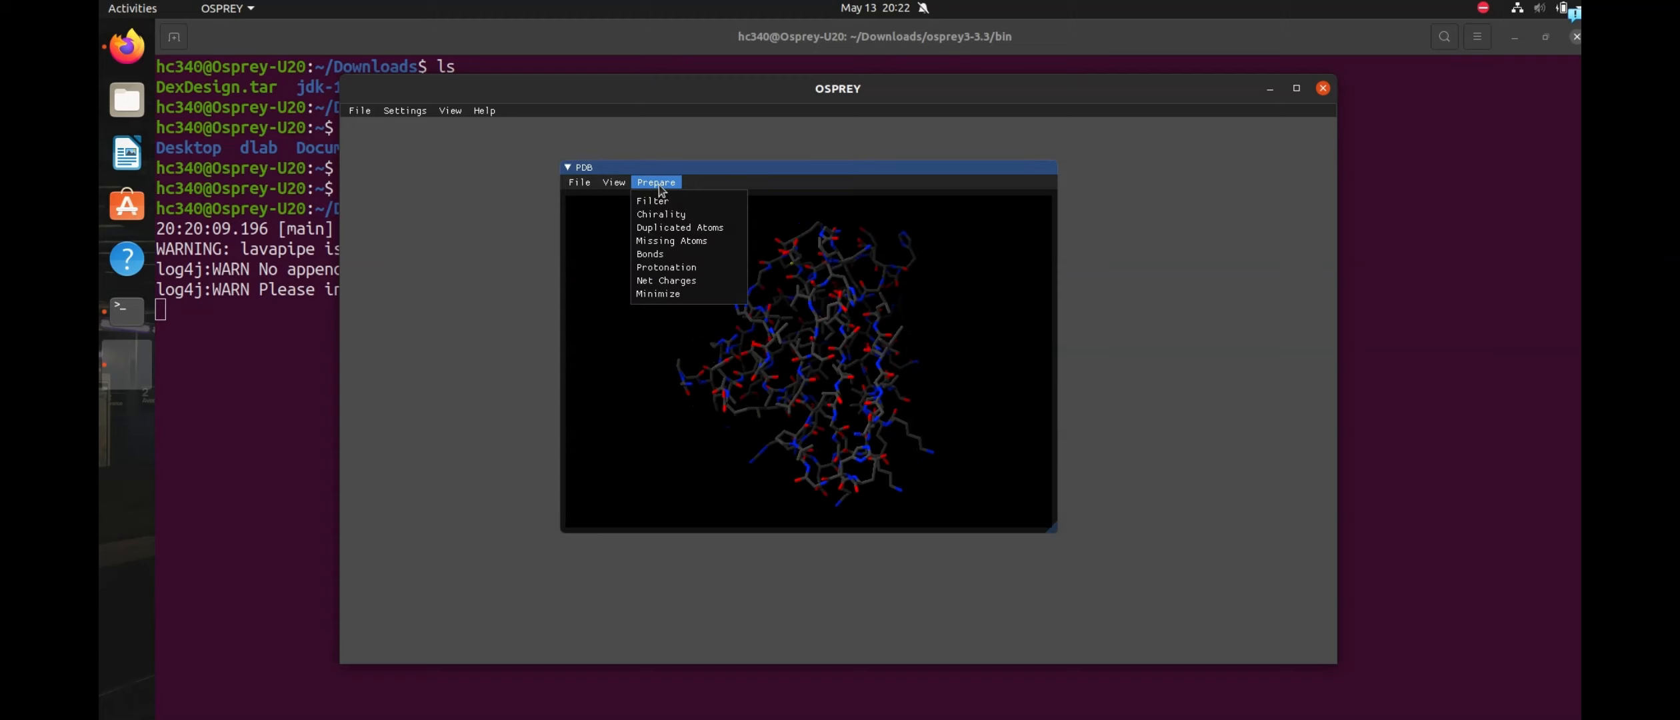
left_click(675, 267)
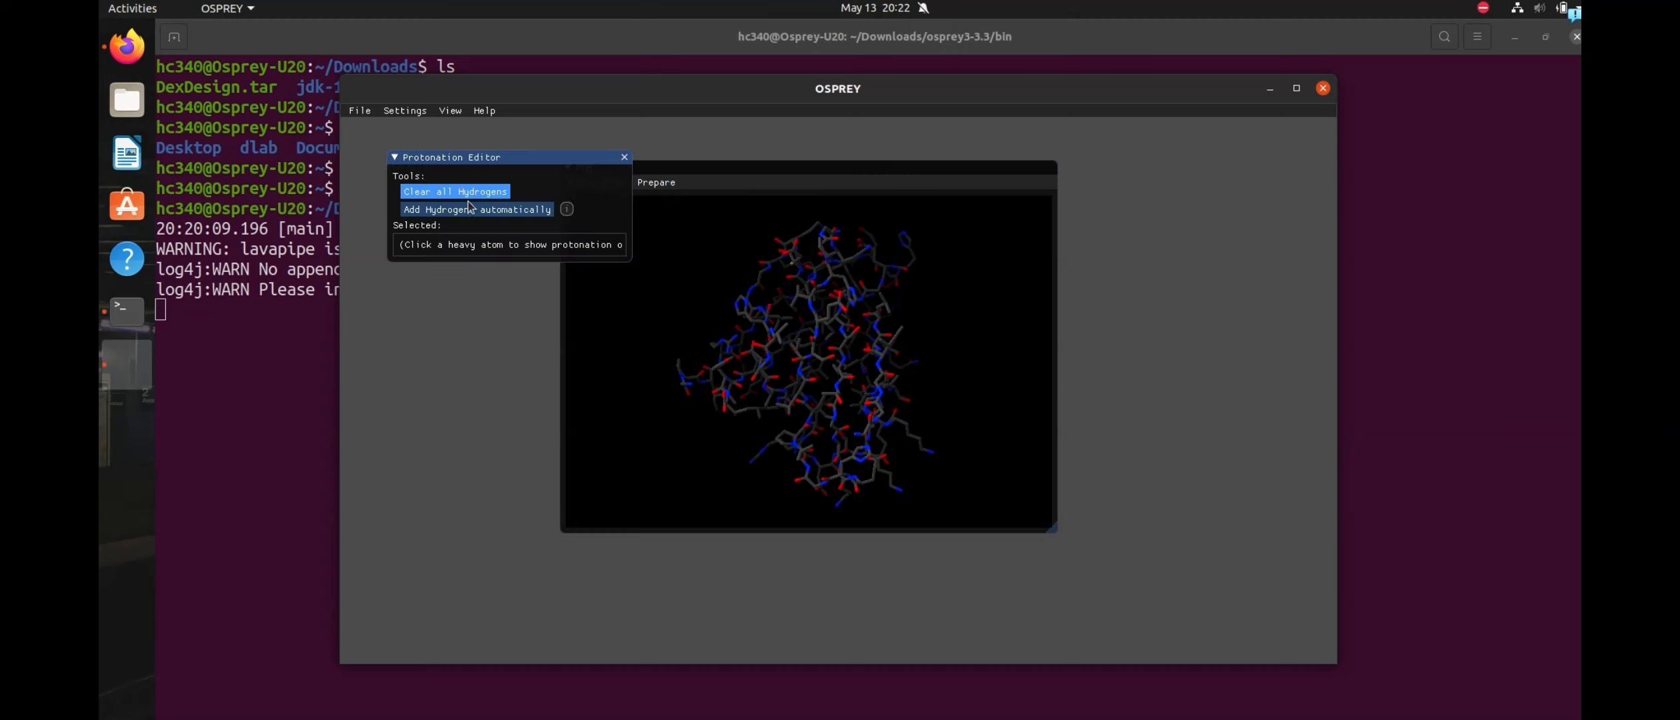
left_click_drag(740, 308, 747, 332)
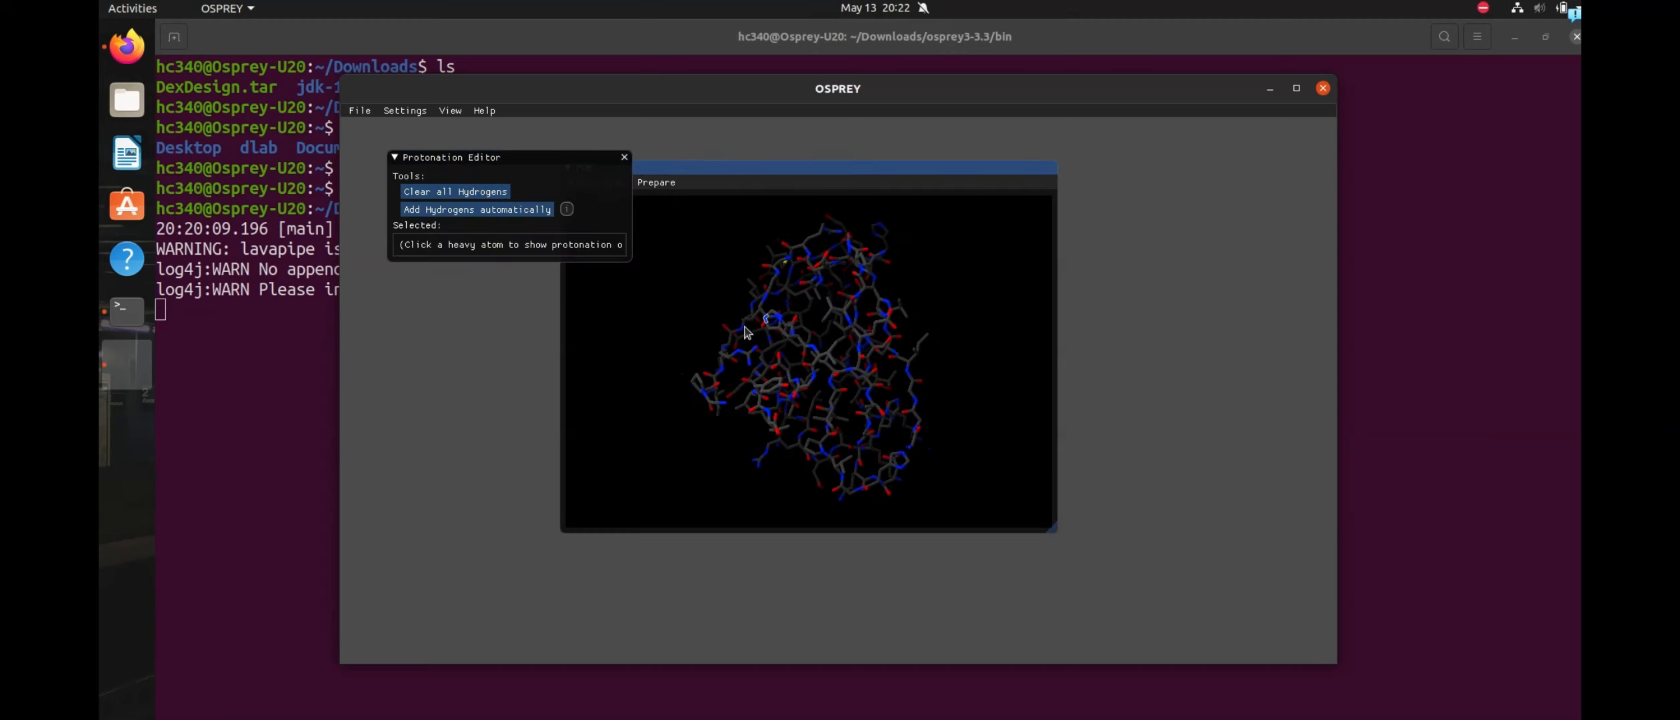
left_click(465, 193)
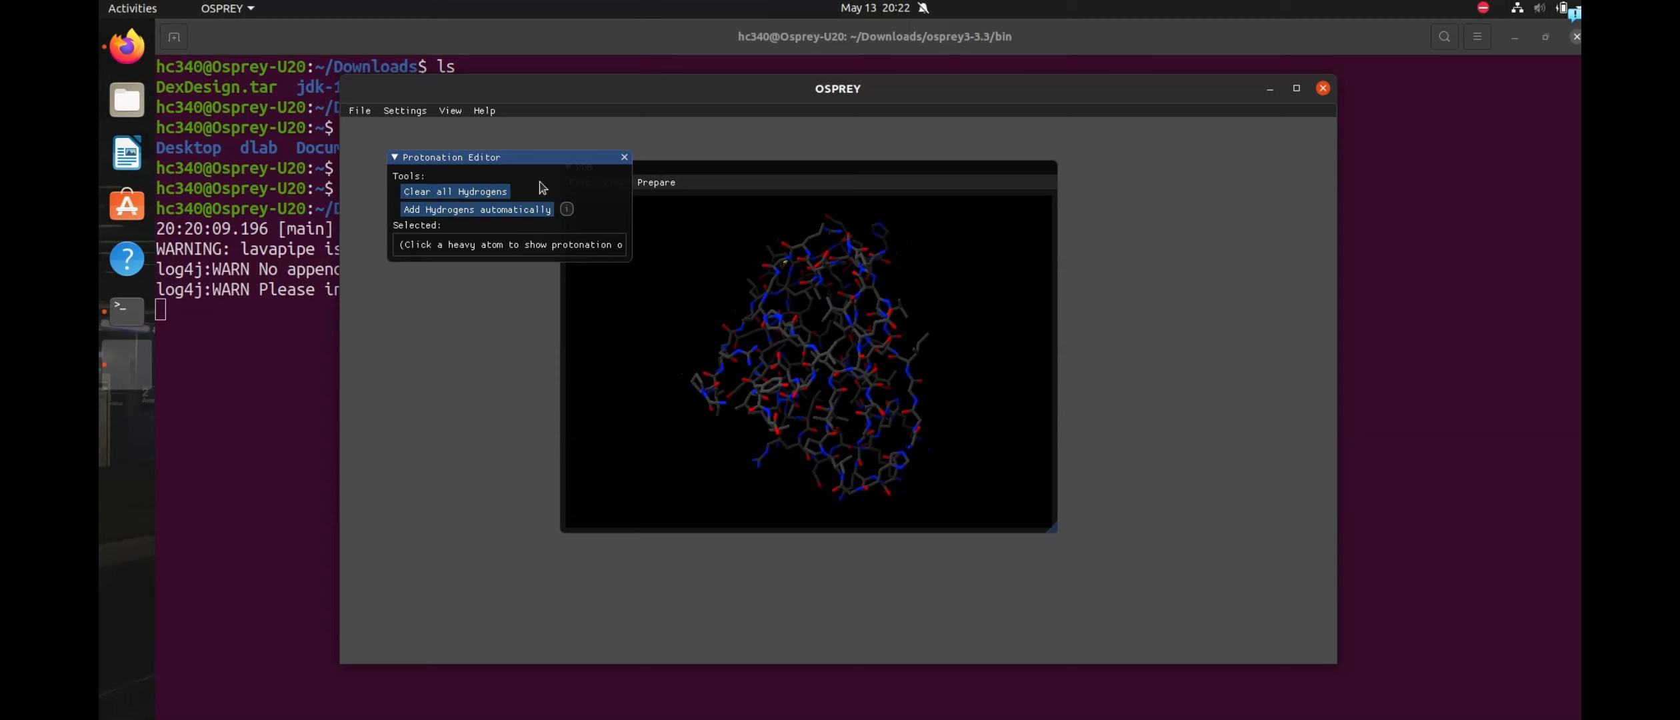
left_click(511, 214)
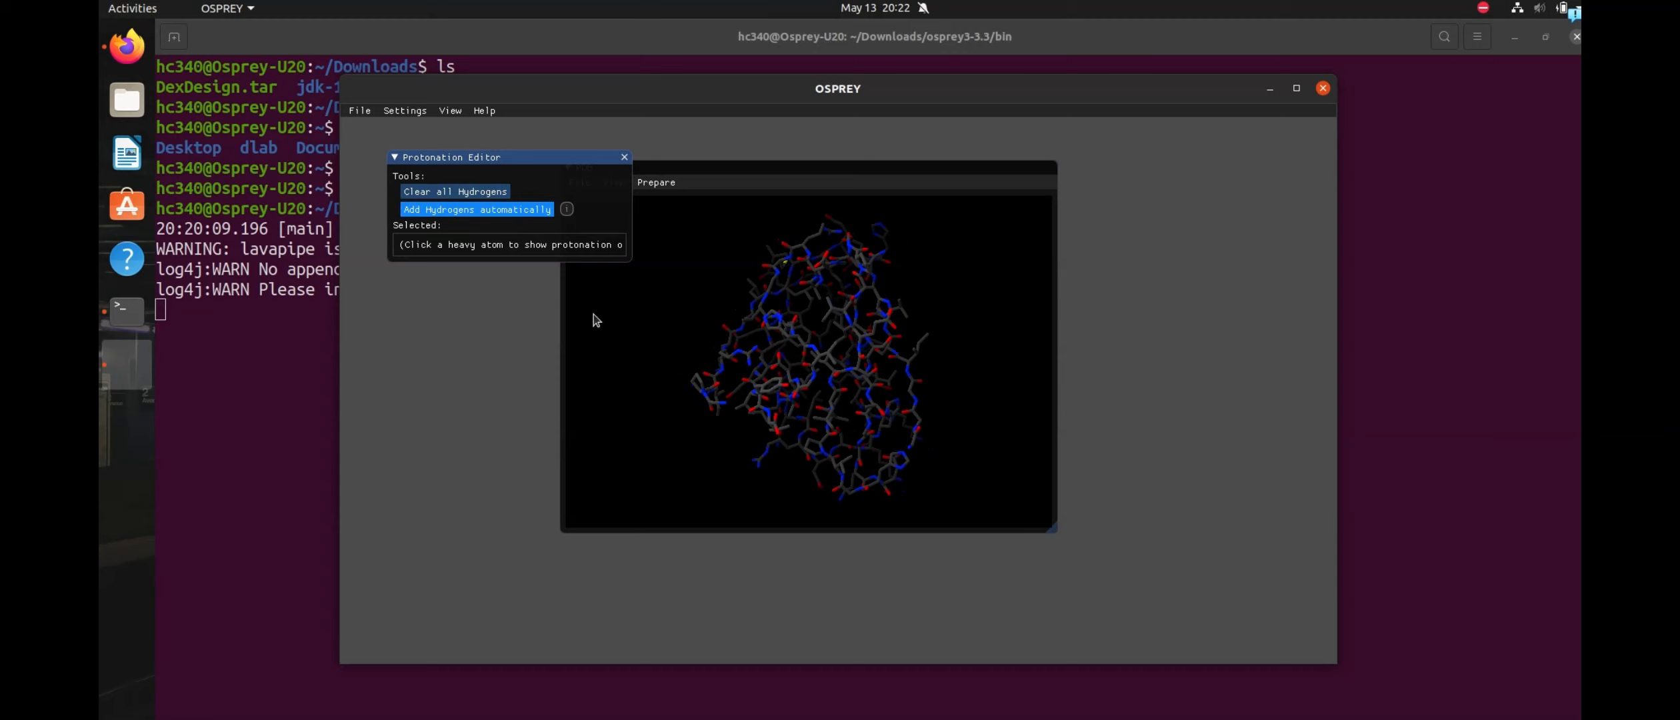
left_click_drag(841, 370, 726, 334)
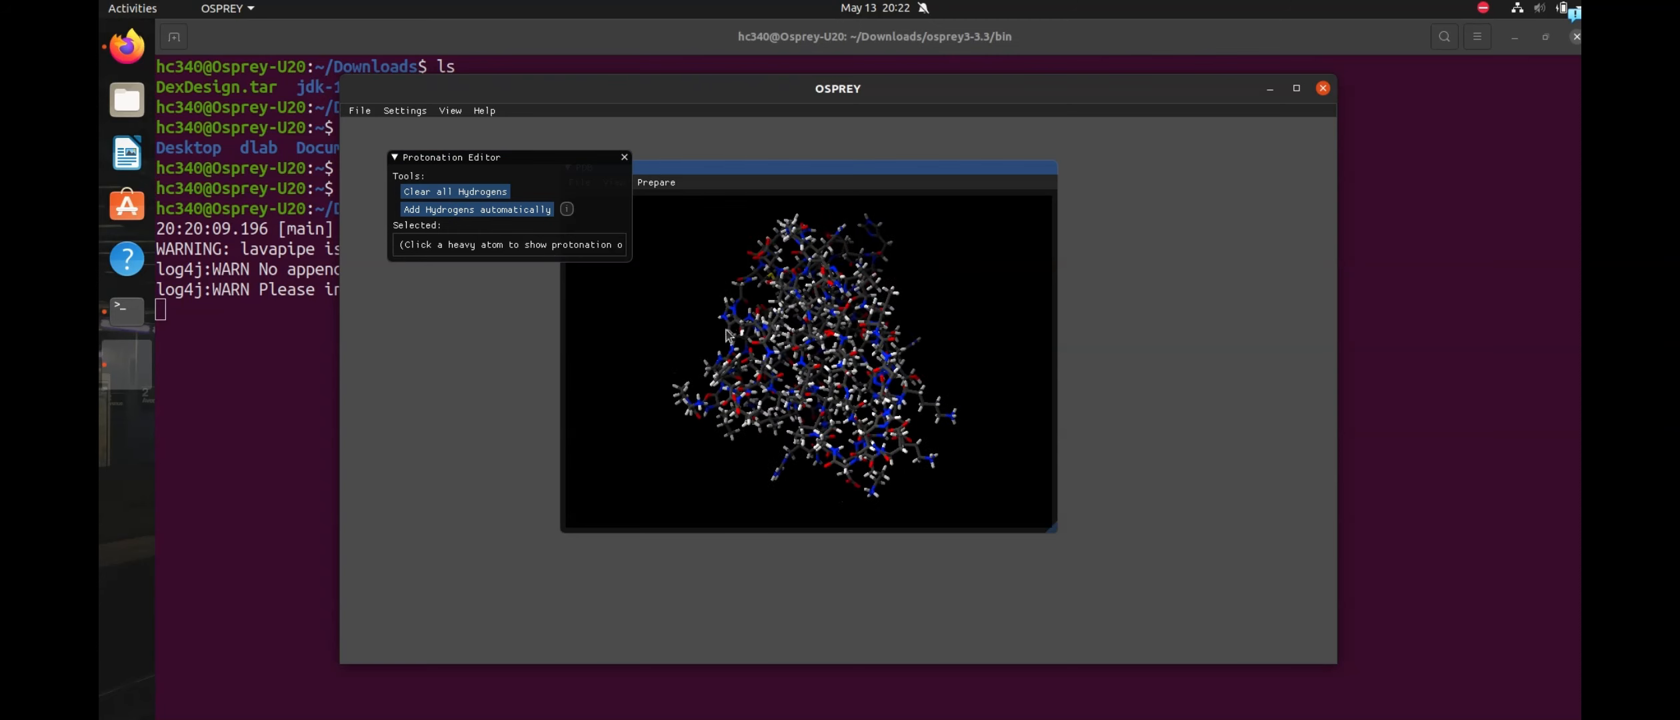
left_click(624, 158)
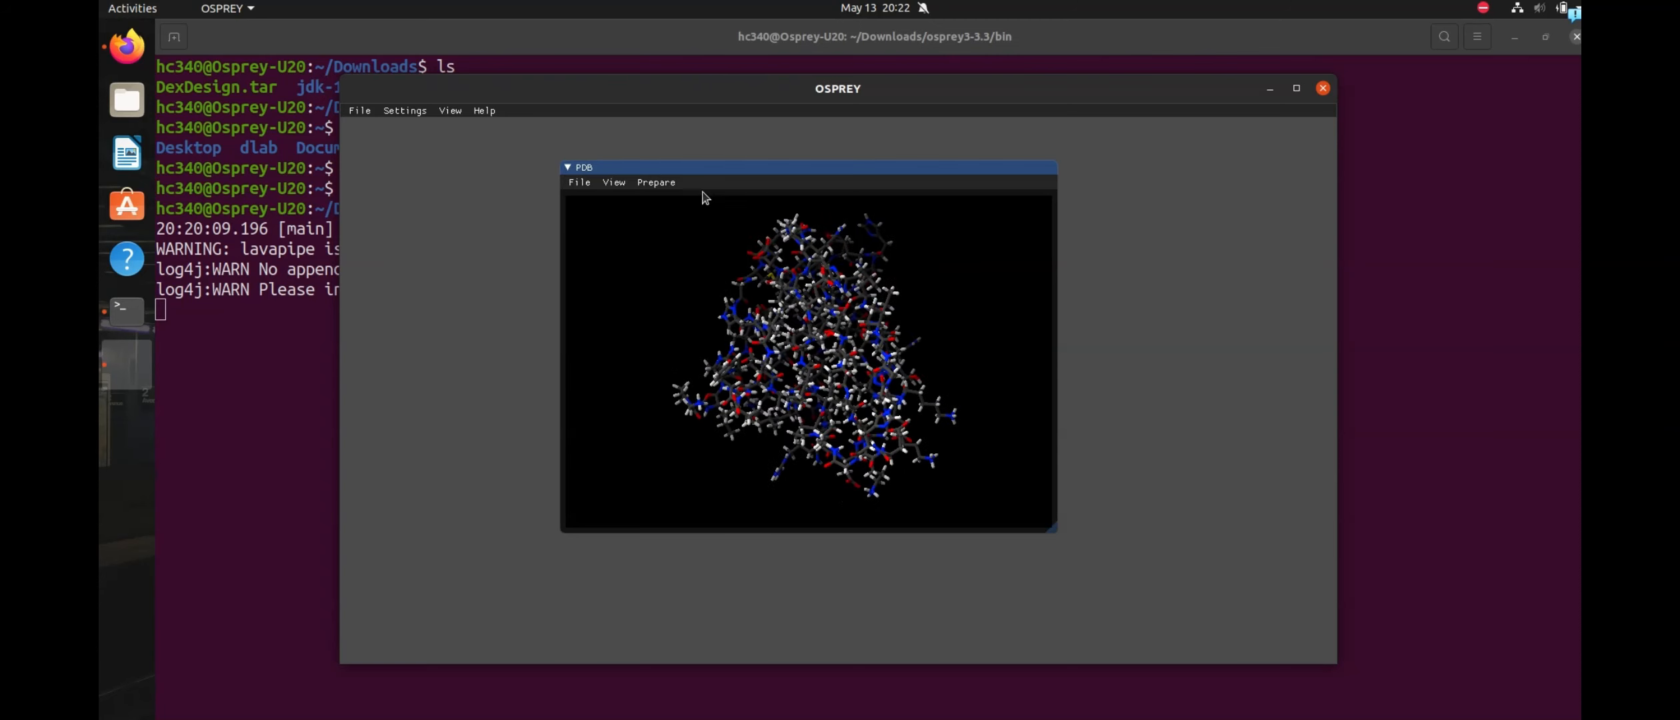
- Export the prepared structure as a PDB file named match-prepared in the home folder
left_click(580, 184)
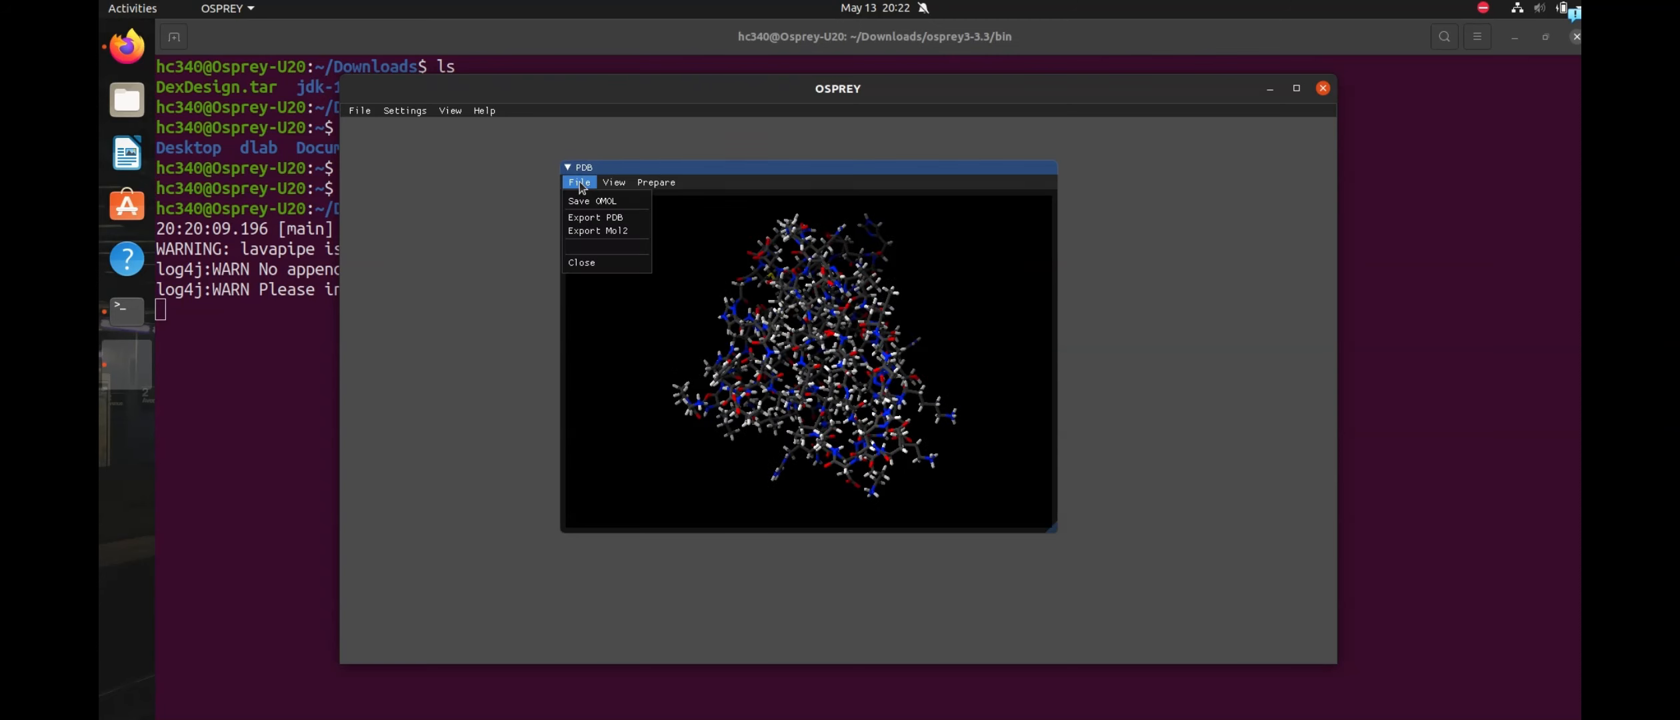
left_click(594, 220)
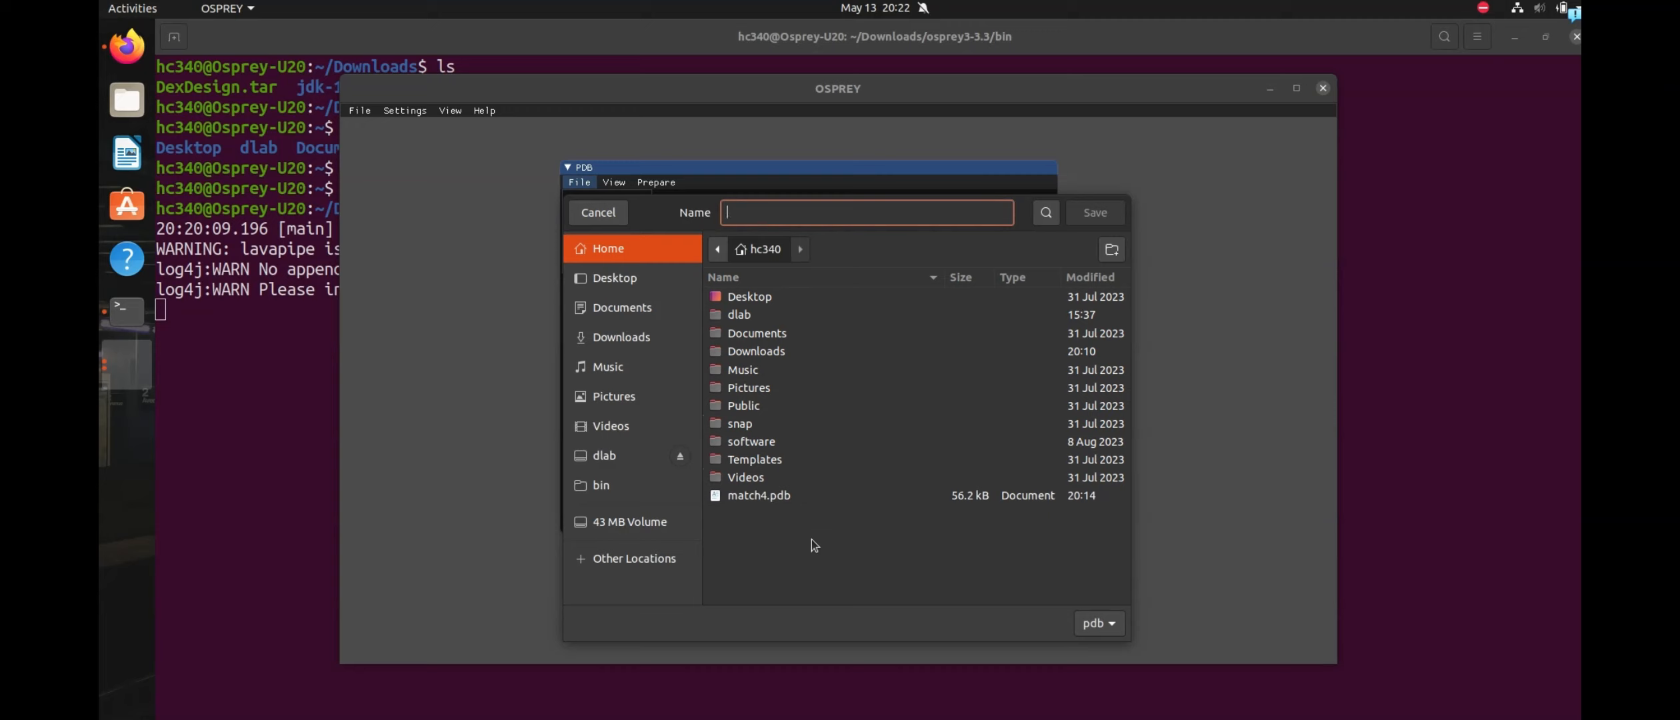
type("match-")
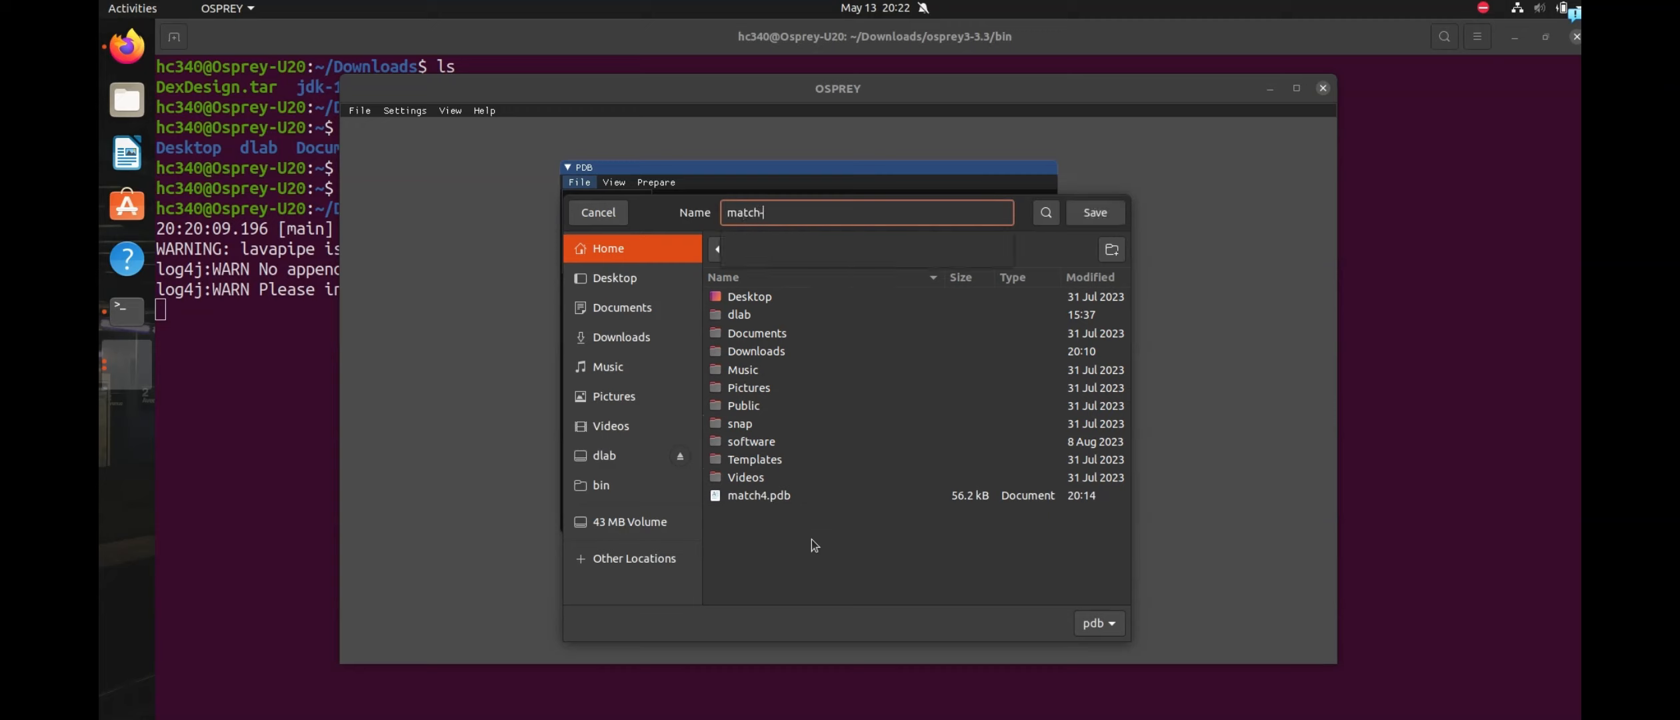
type("prepared")
key("Return")
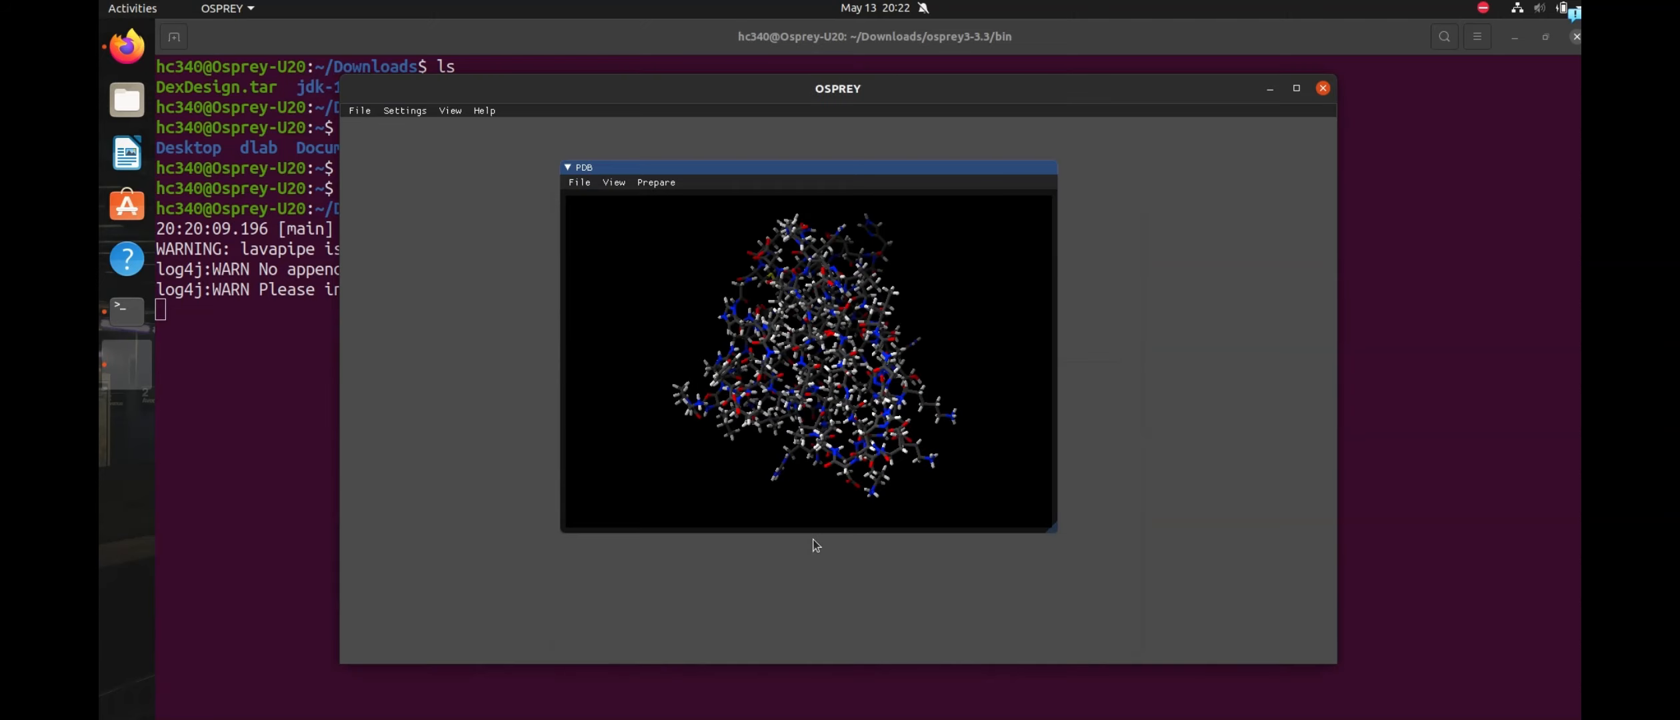
- Save the prepared structure in OMOL format as match in the home folder
left_click(577, 183)
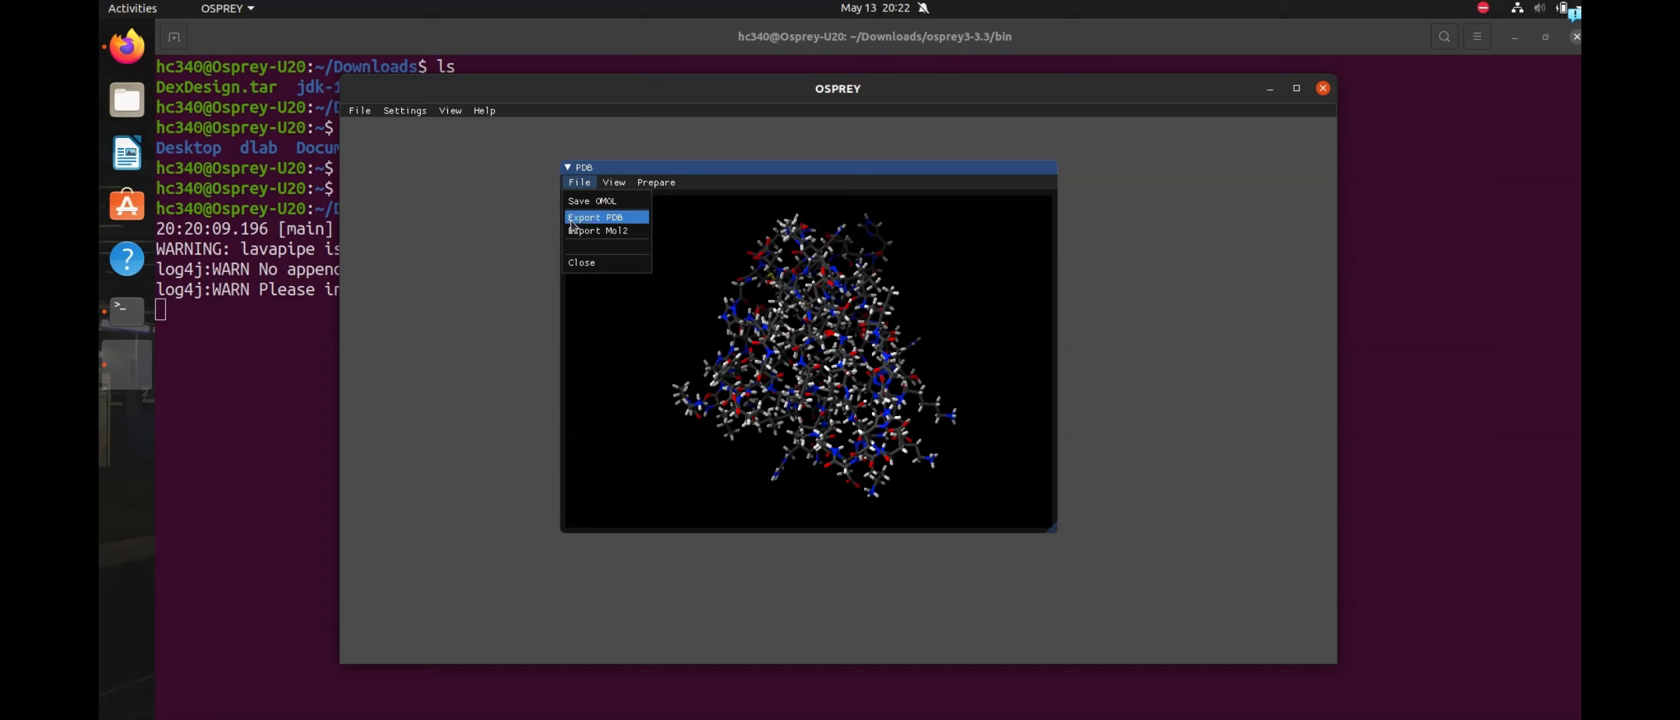
left_click(574, 187)
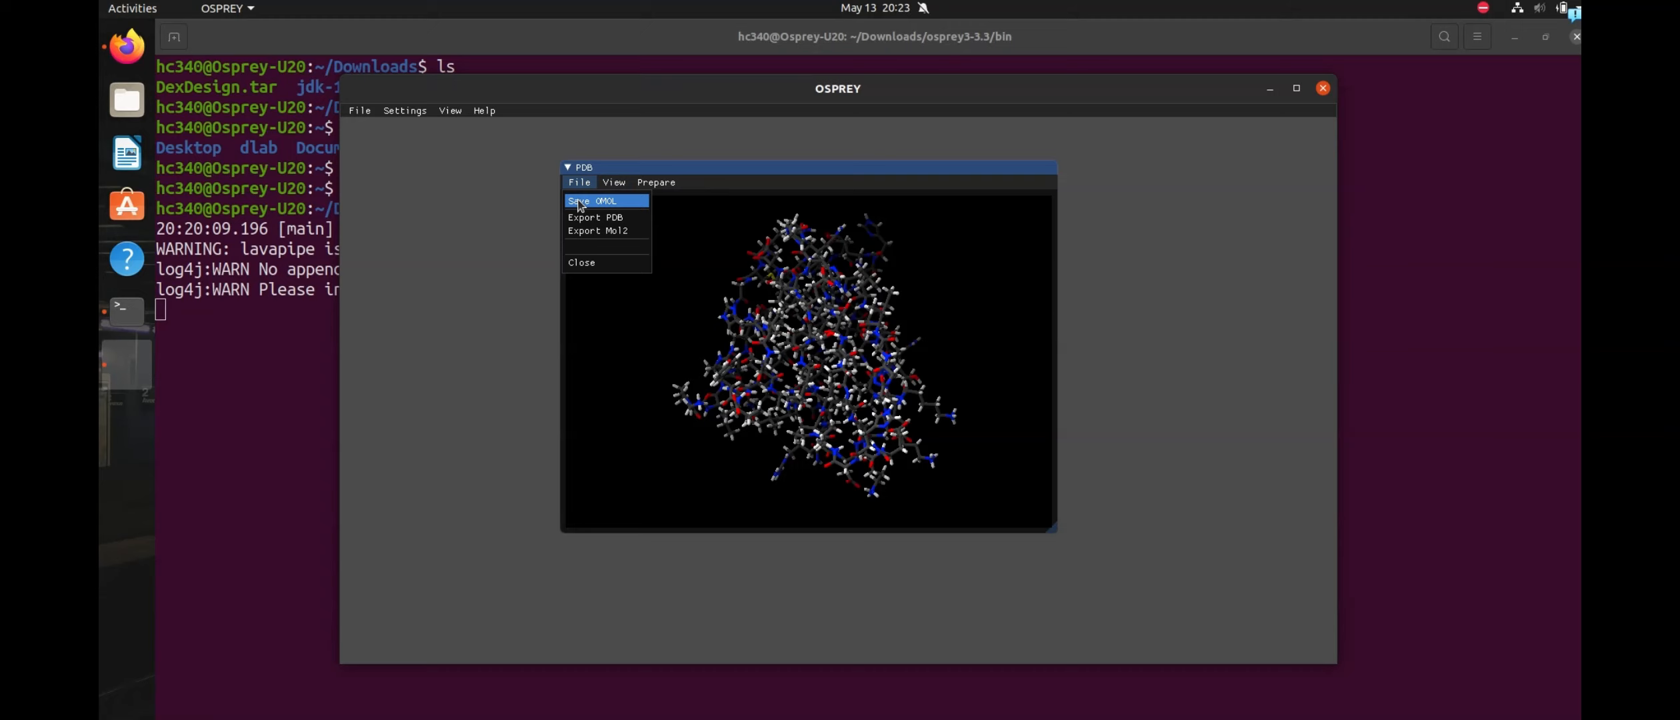
left_click(579, 204)
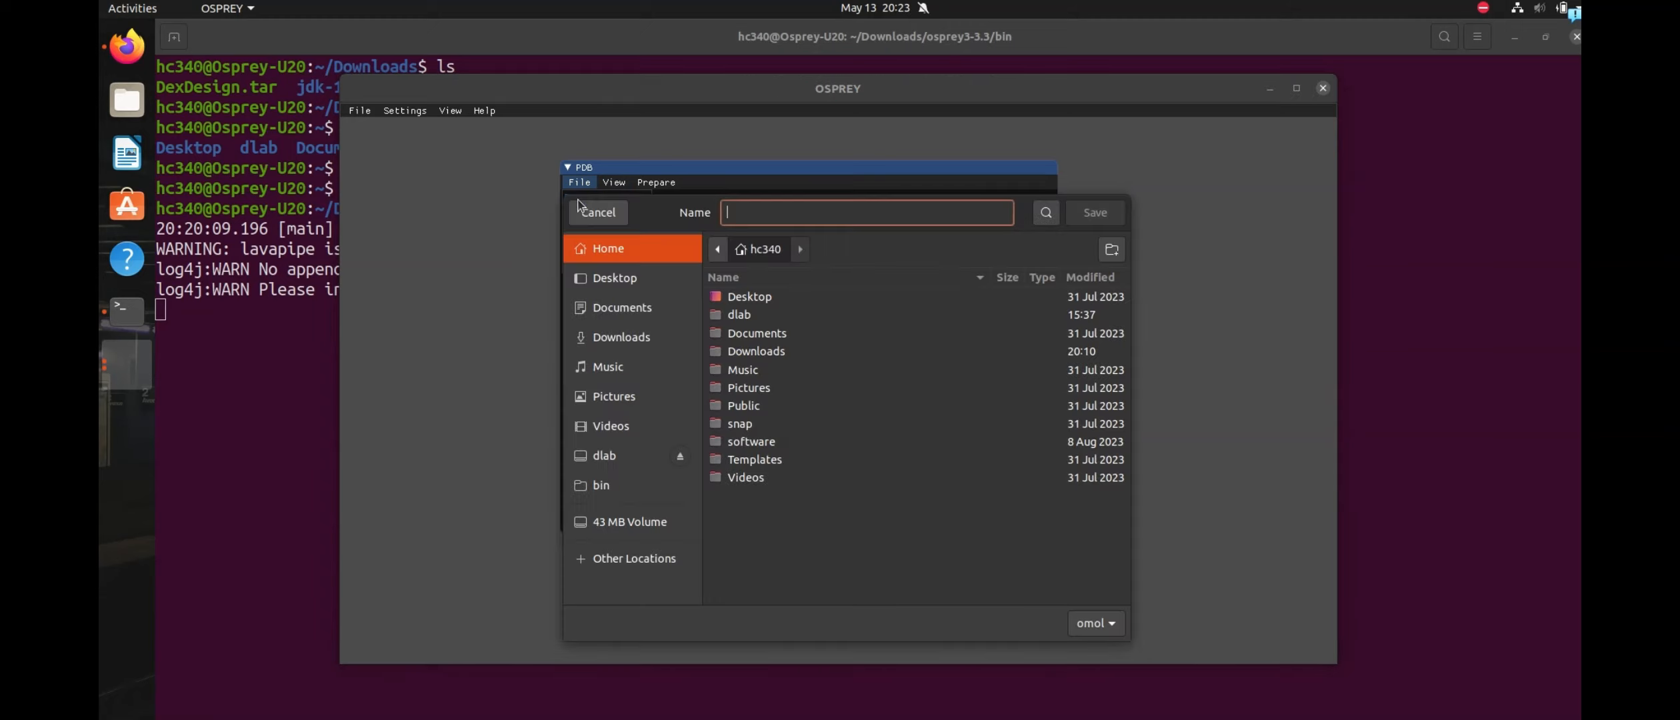
type("match")
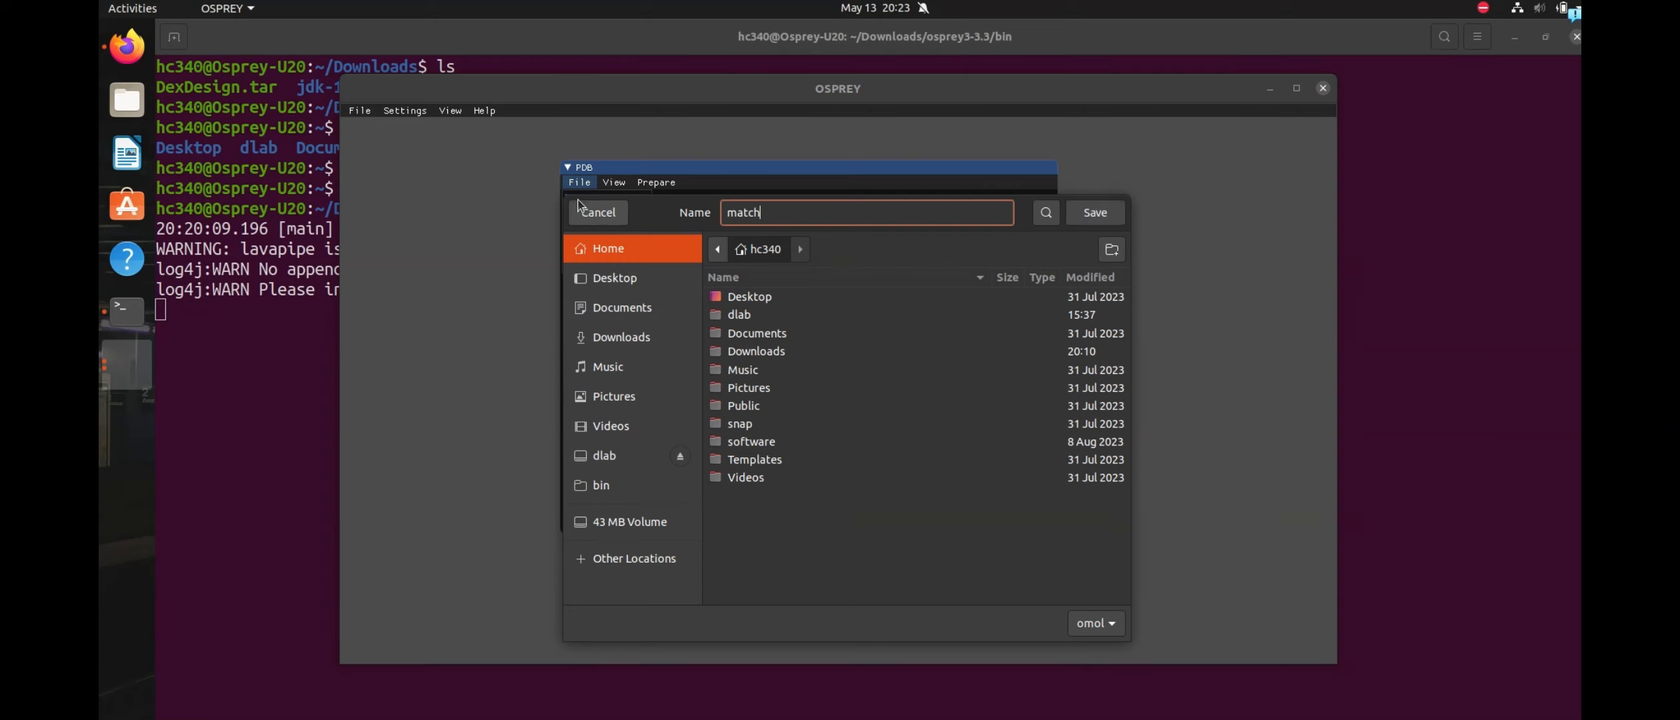
key("Return")
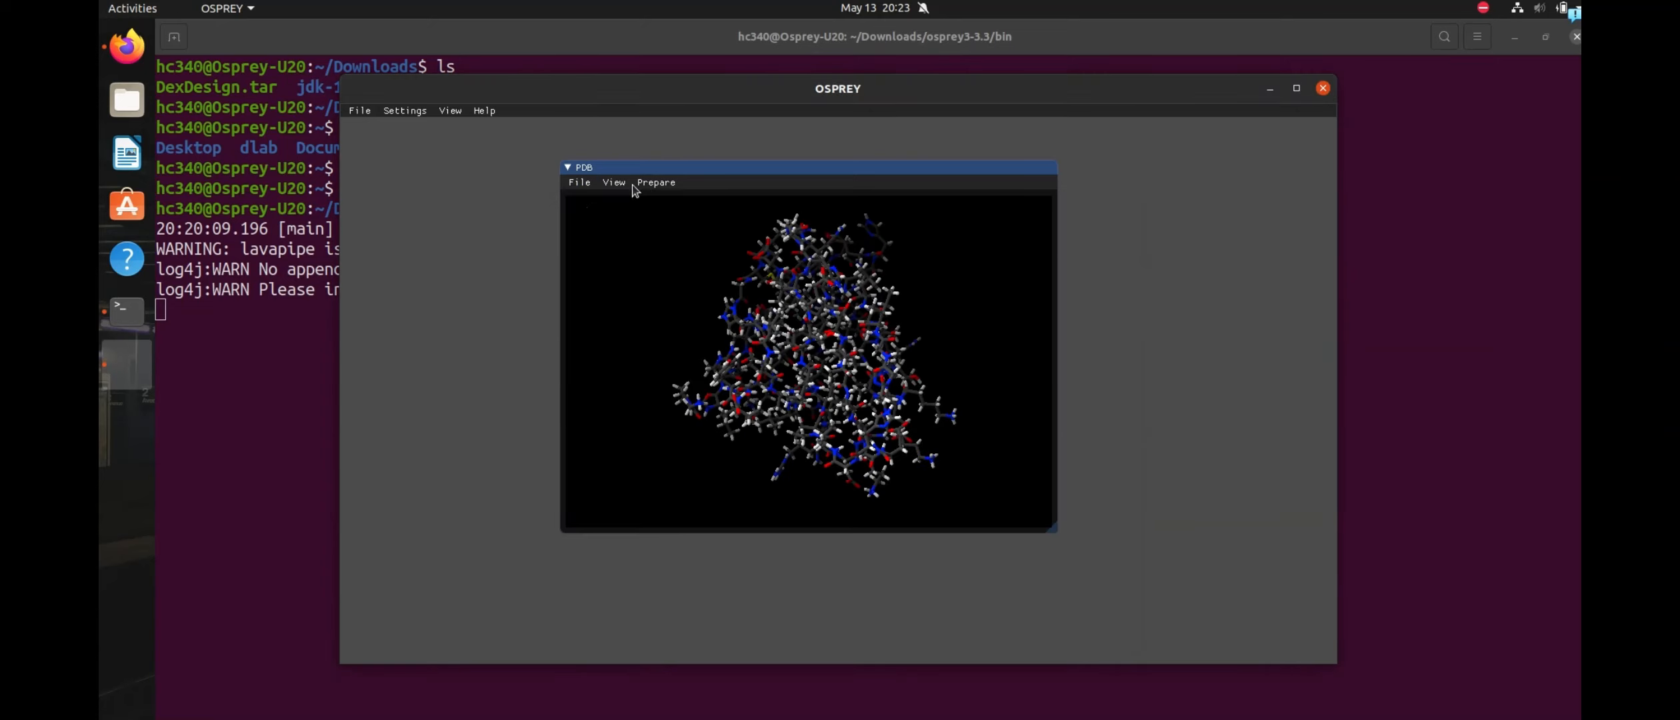
- Close the structure and exit OSPREY to return to the terminal
left_click(579, 182)
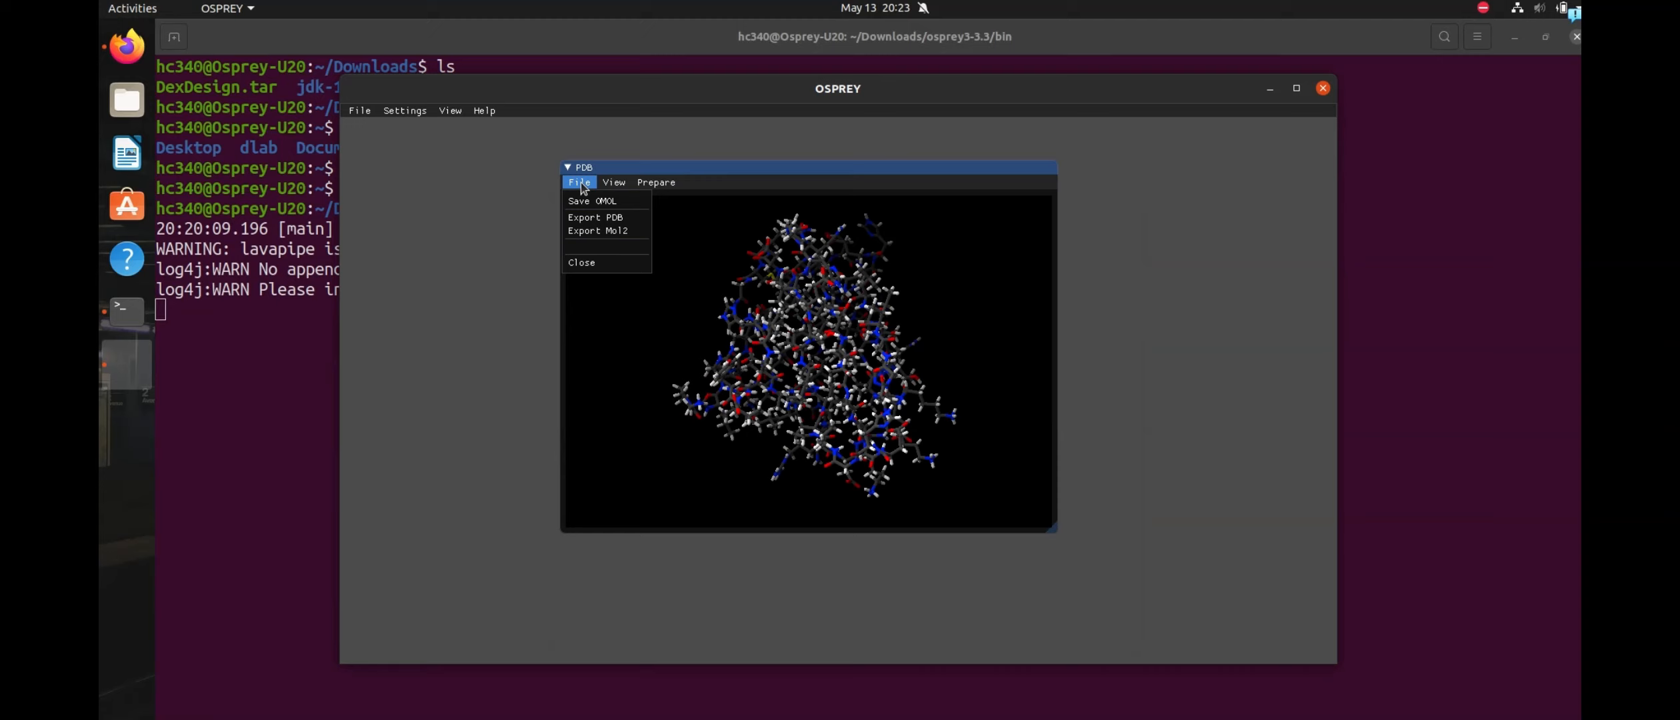
left_click(586, 263)
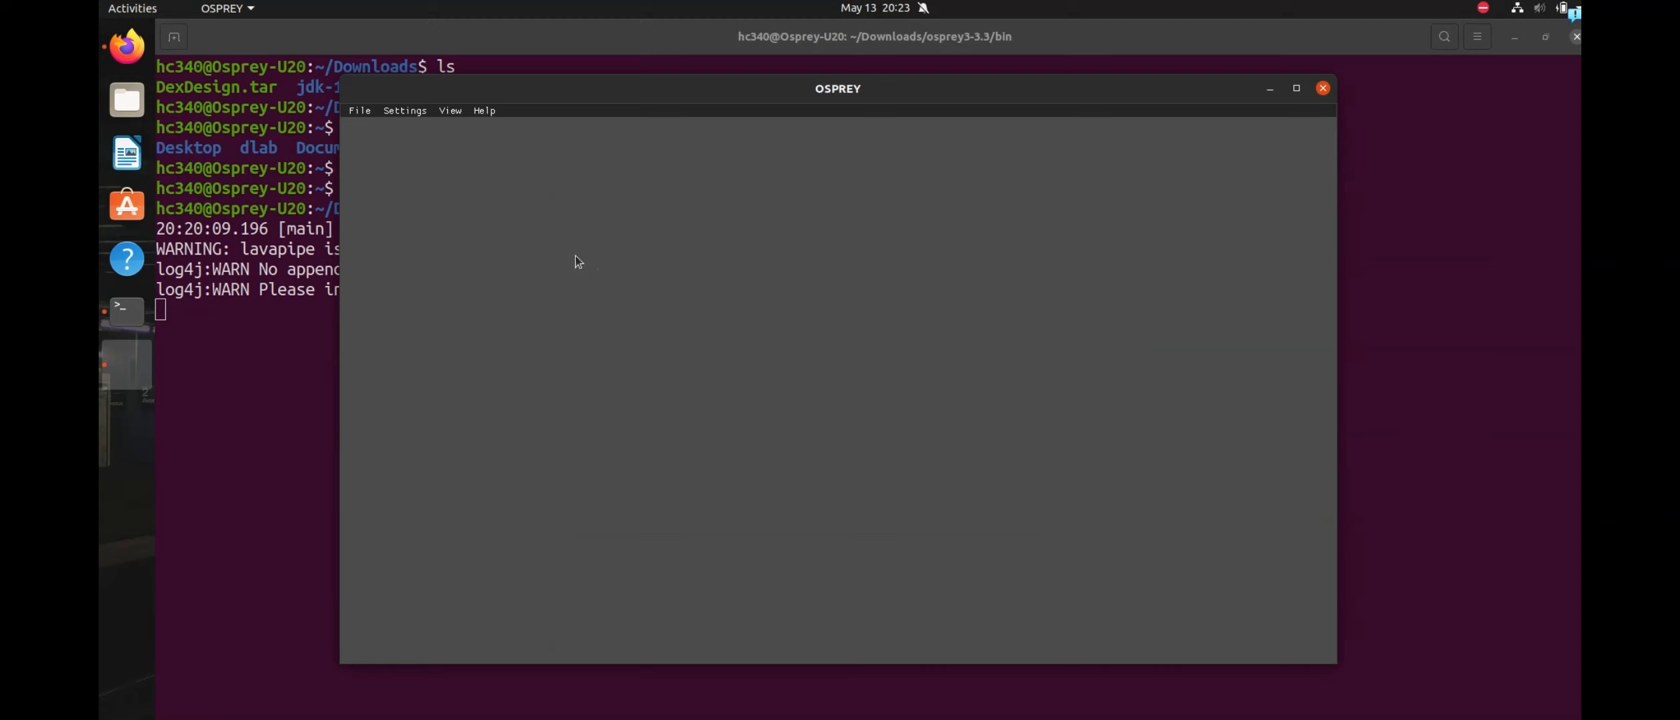
left_click(365, 110)
left_click(384, 188)
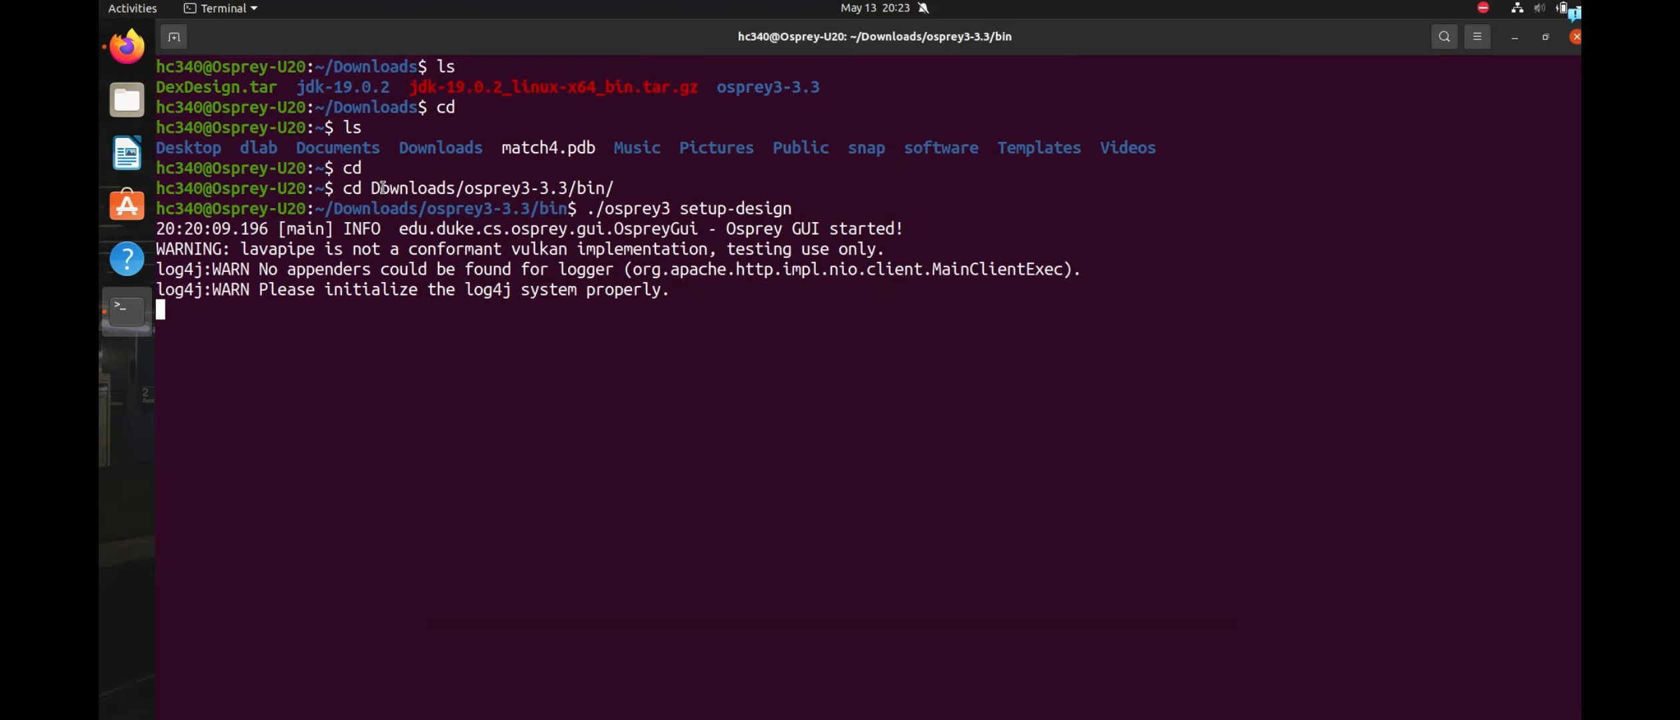
- Go to the home directory in the terminal and list its files to check the saved structures
type("cd")
key("Return")
type("ls")
key("Return")
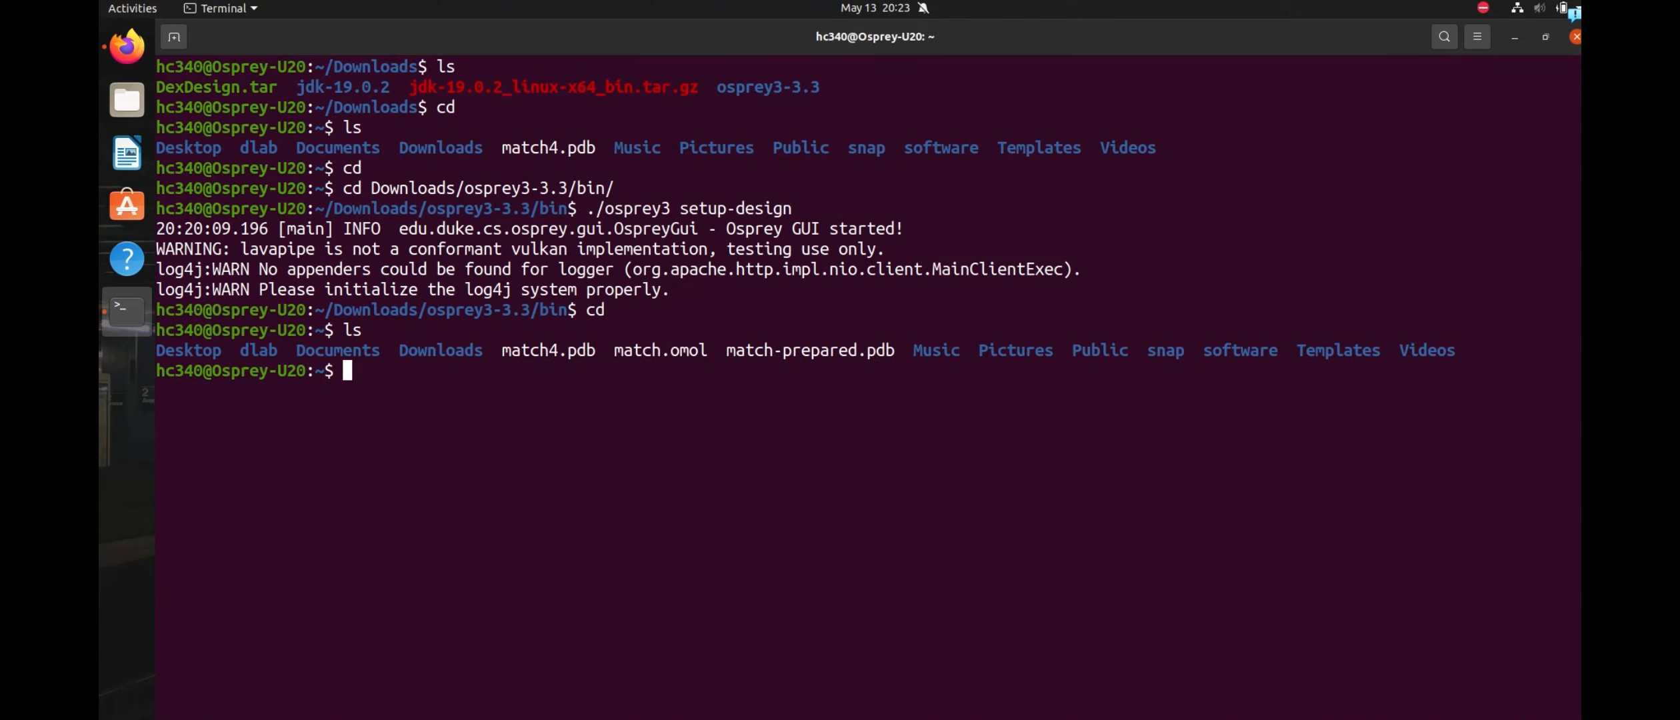
left_click_drag(515, 355, 597, 352)
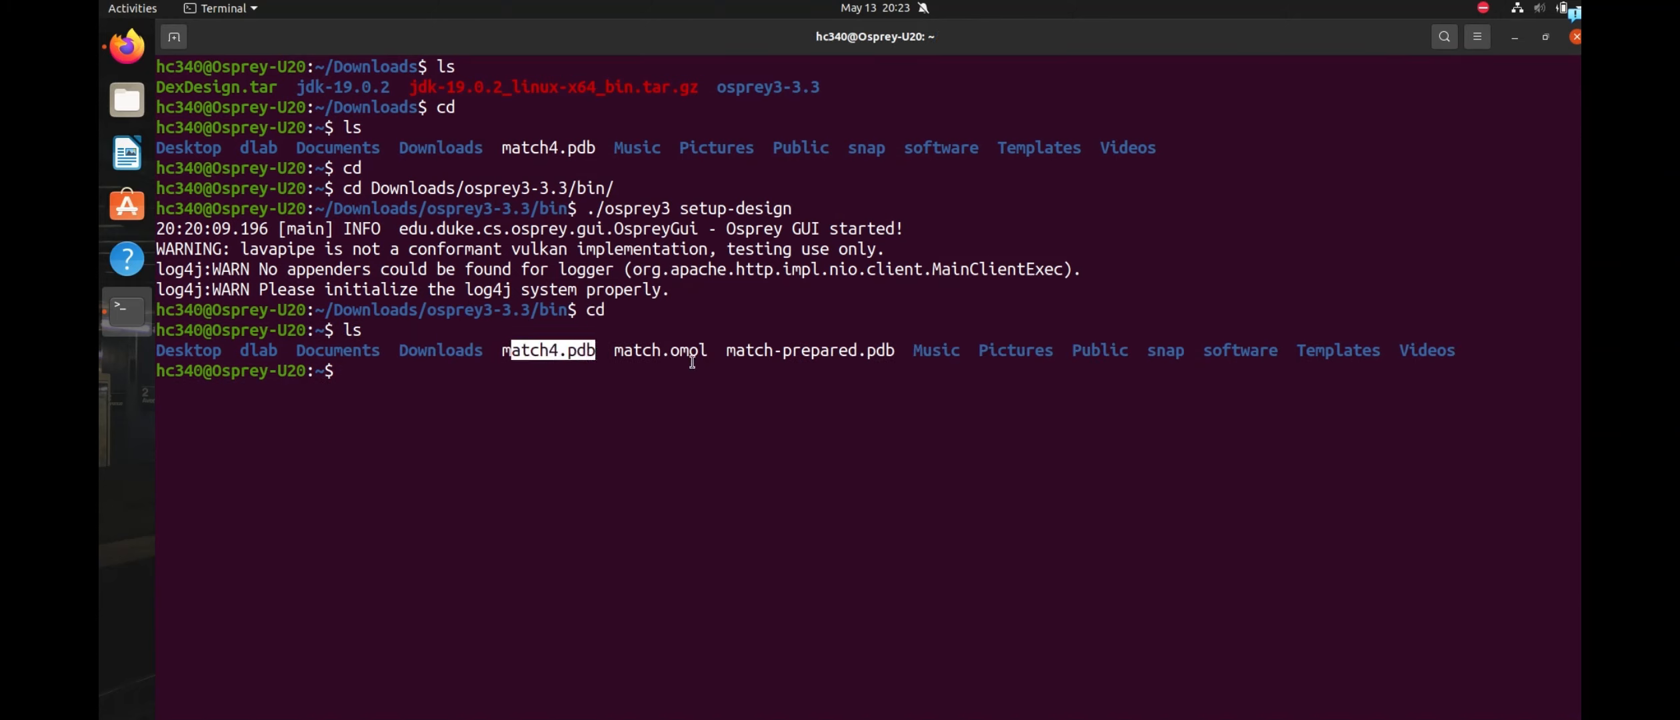
left_click(559, 396)
- Rename match.omol to match4.omol with the mv command and list the home directory's files
type("match")
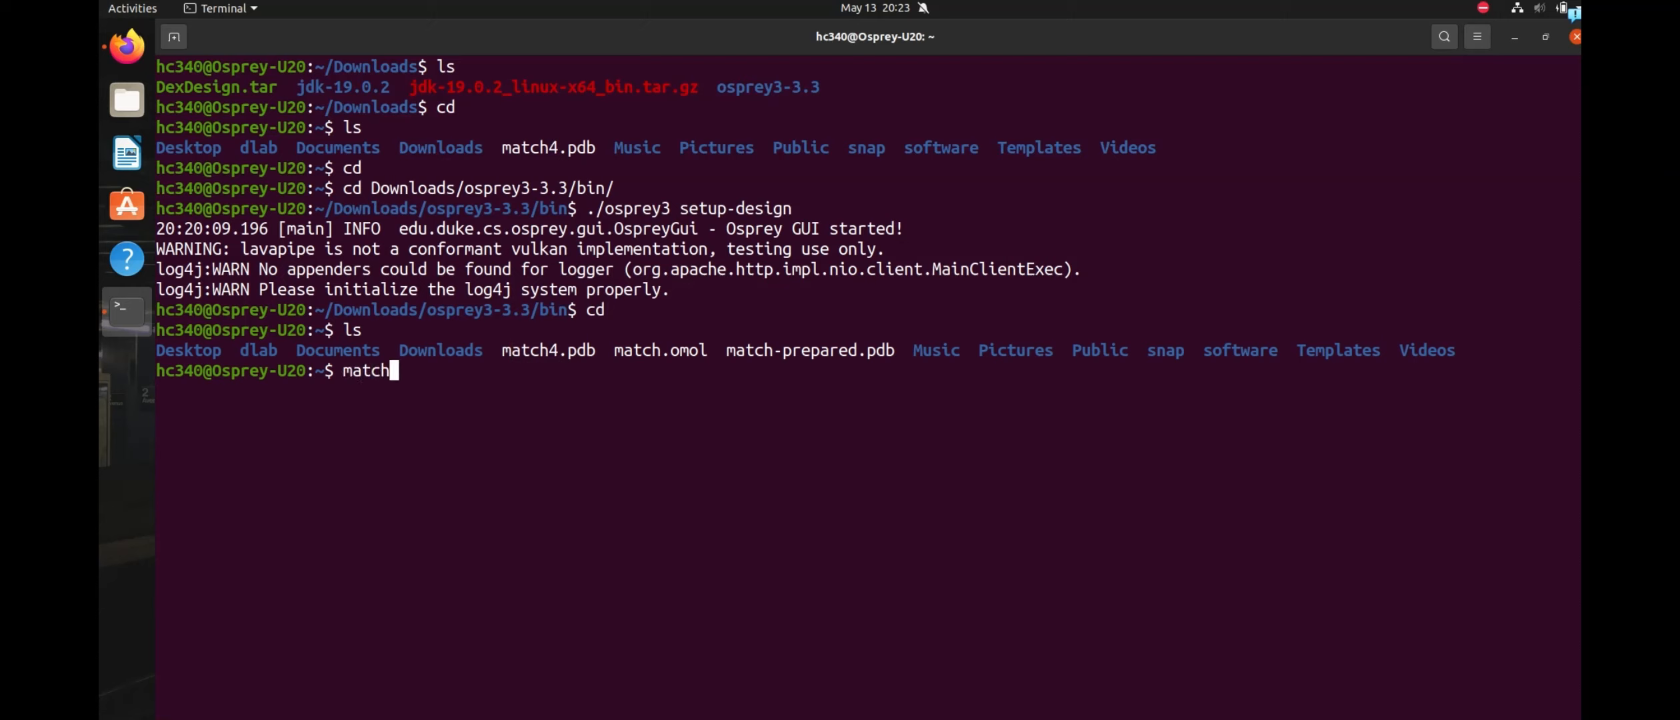
type(".o")
key("BackSpace")
key("BackSpace")
key("BackSpace")
key("BackSpace")
key("BackSpace")
key("BackSpace")
type("v mo")
key("BackSpace")
type("atch.")
key("Tab")
type("match4.omol")
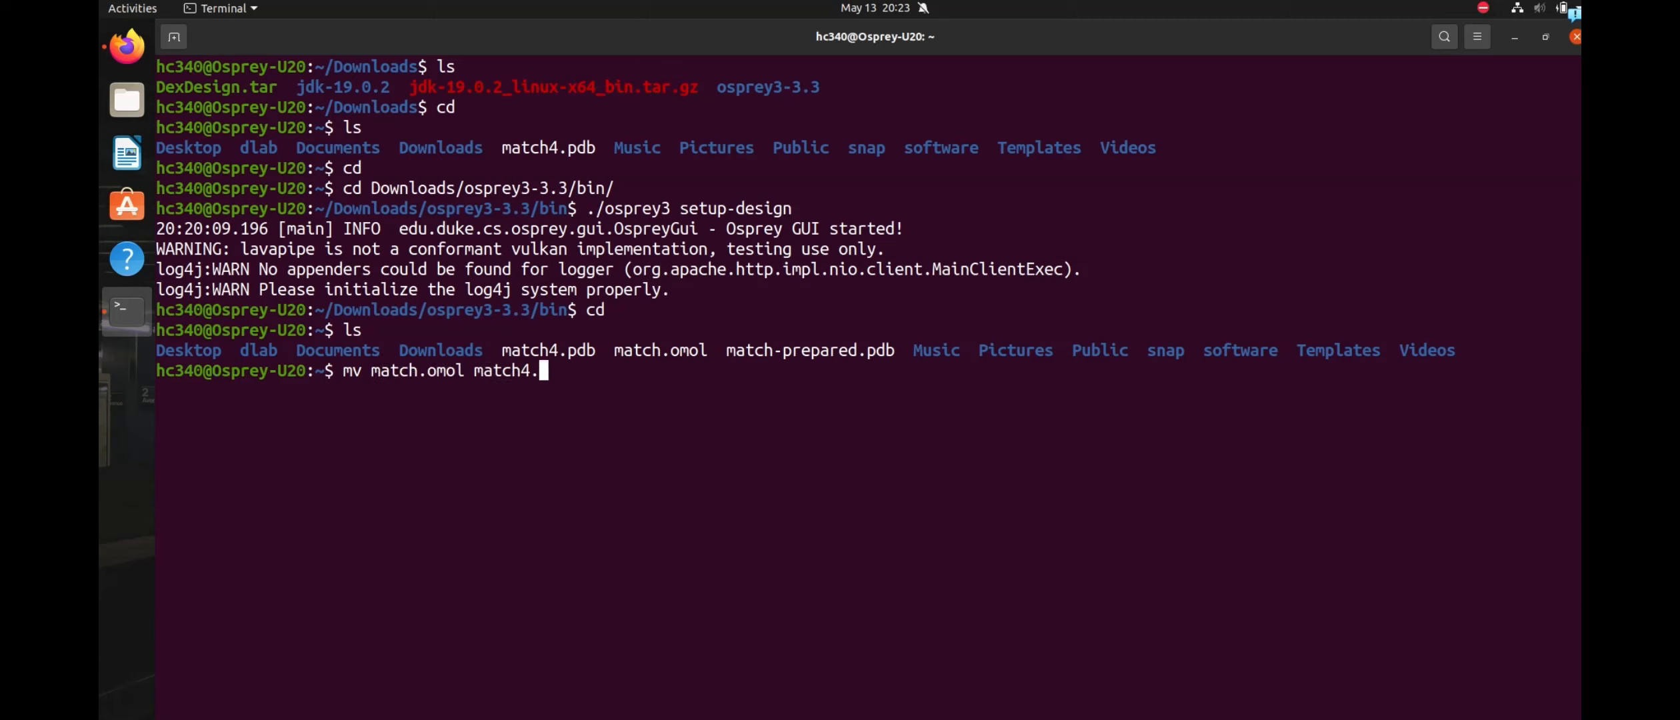
key("Return")
type("ls")
key("Return")
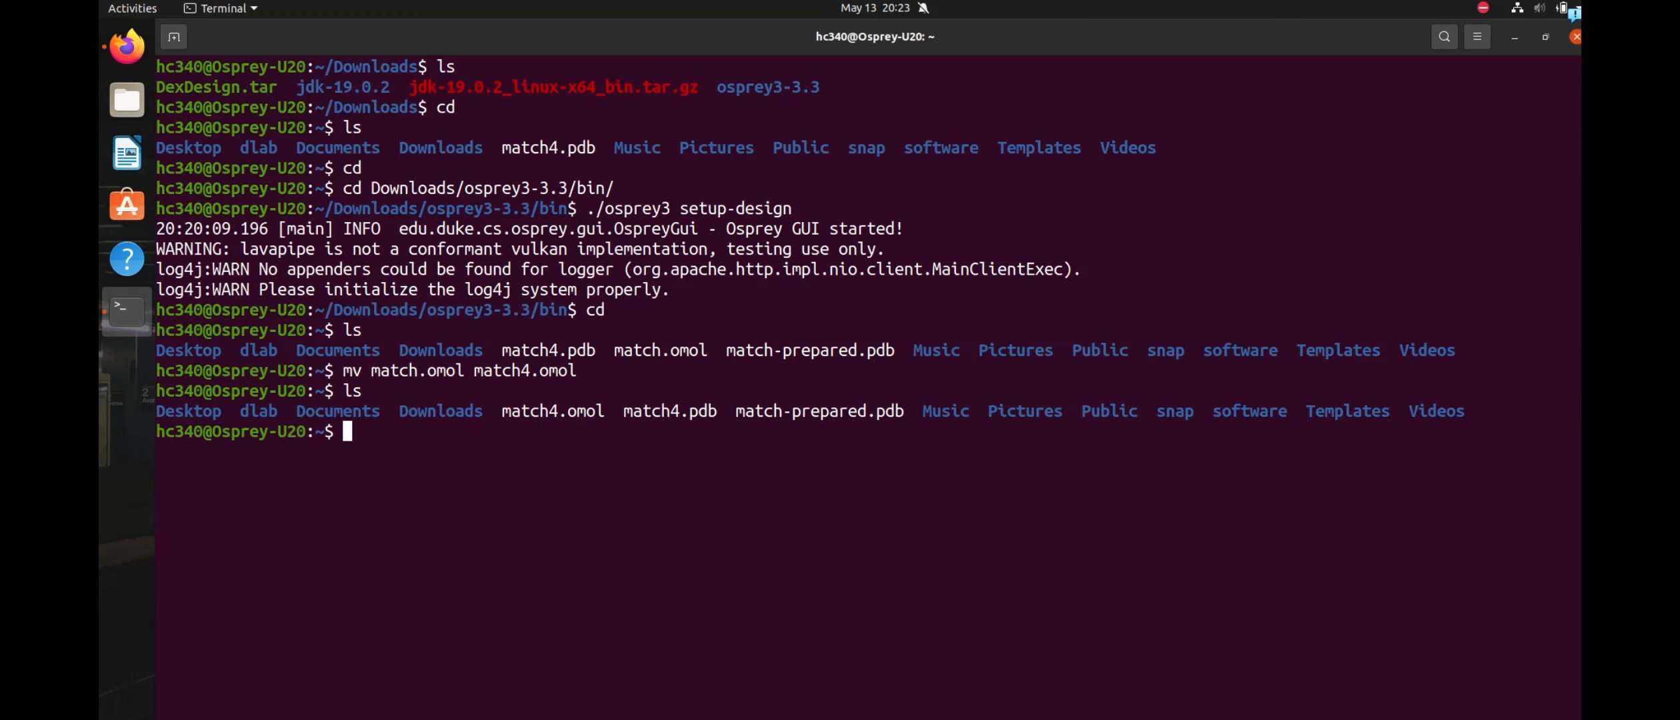
left_click_drag(736, 412, 900, 407)
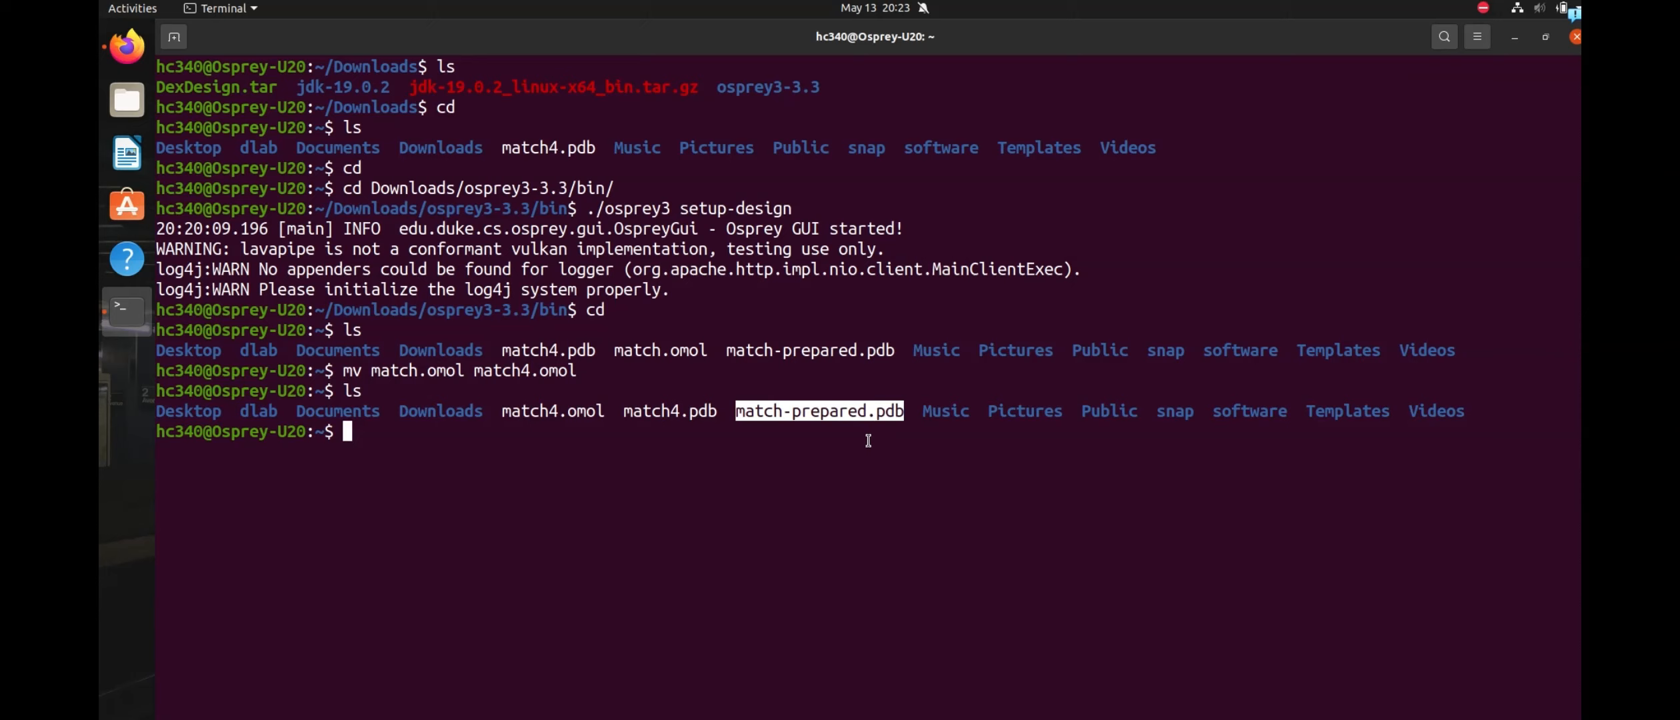
left_click(795, 416)
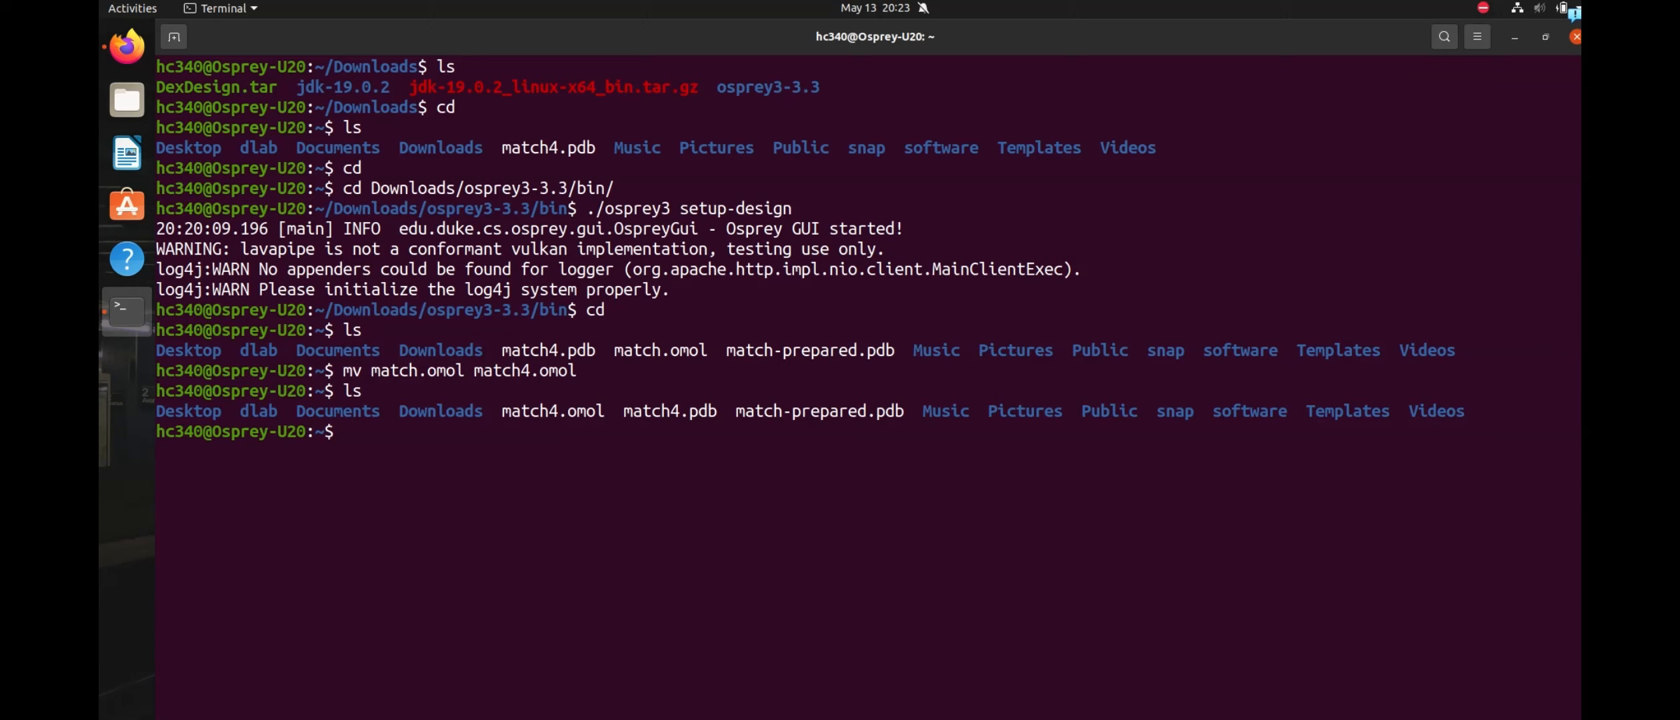
- Create a DexDesign directory in the home folder and move all match4.* files into it
type("mkdir DexDesign")
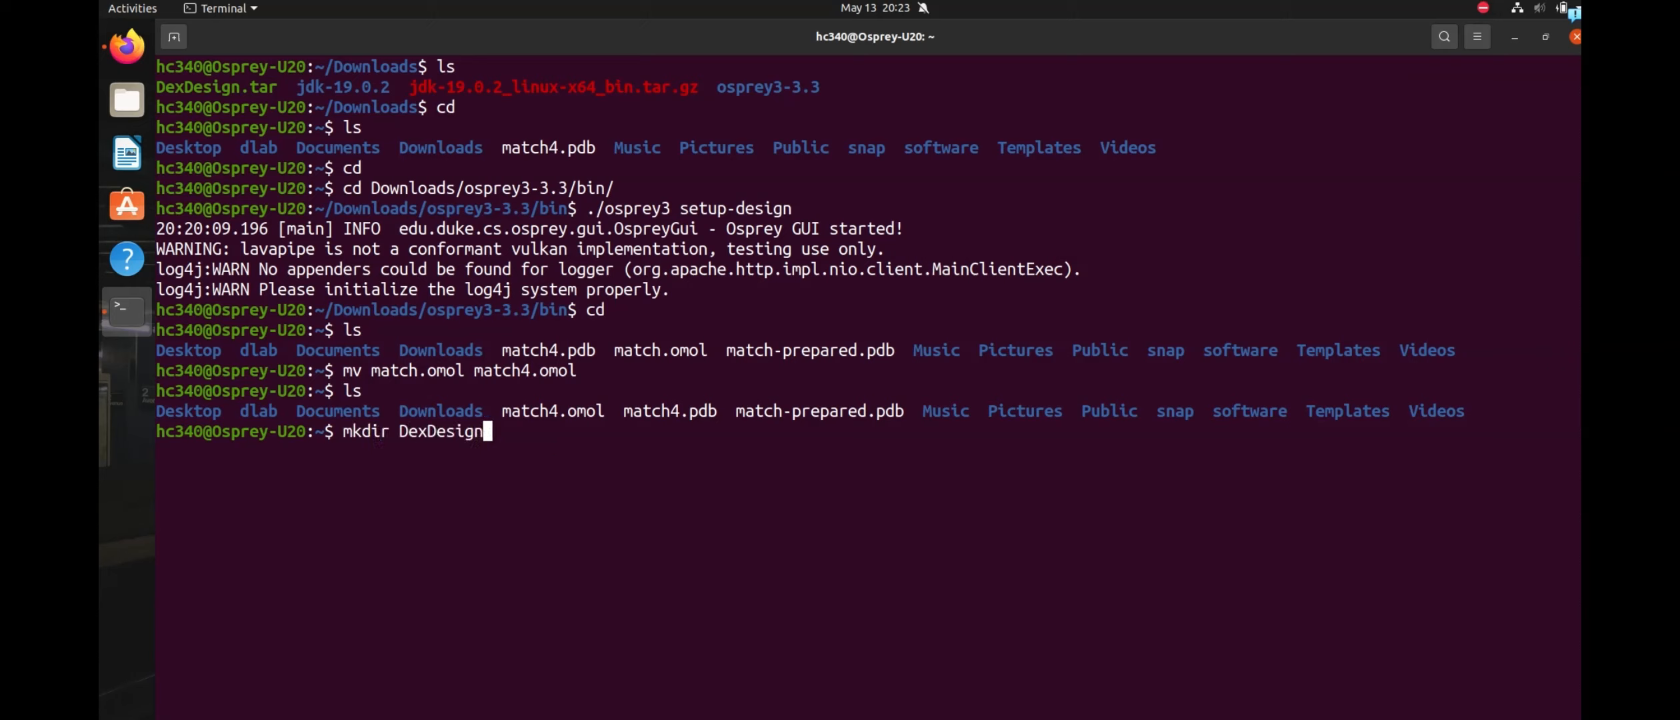
key("Return")
type("mv match")
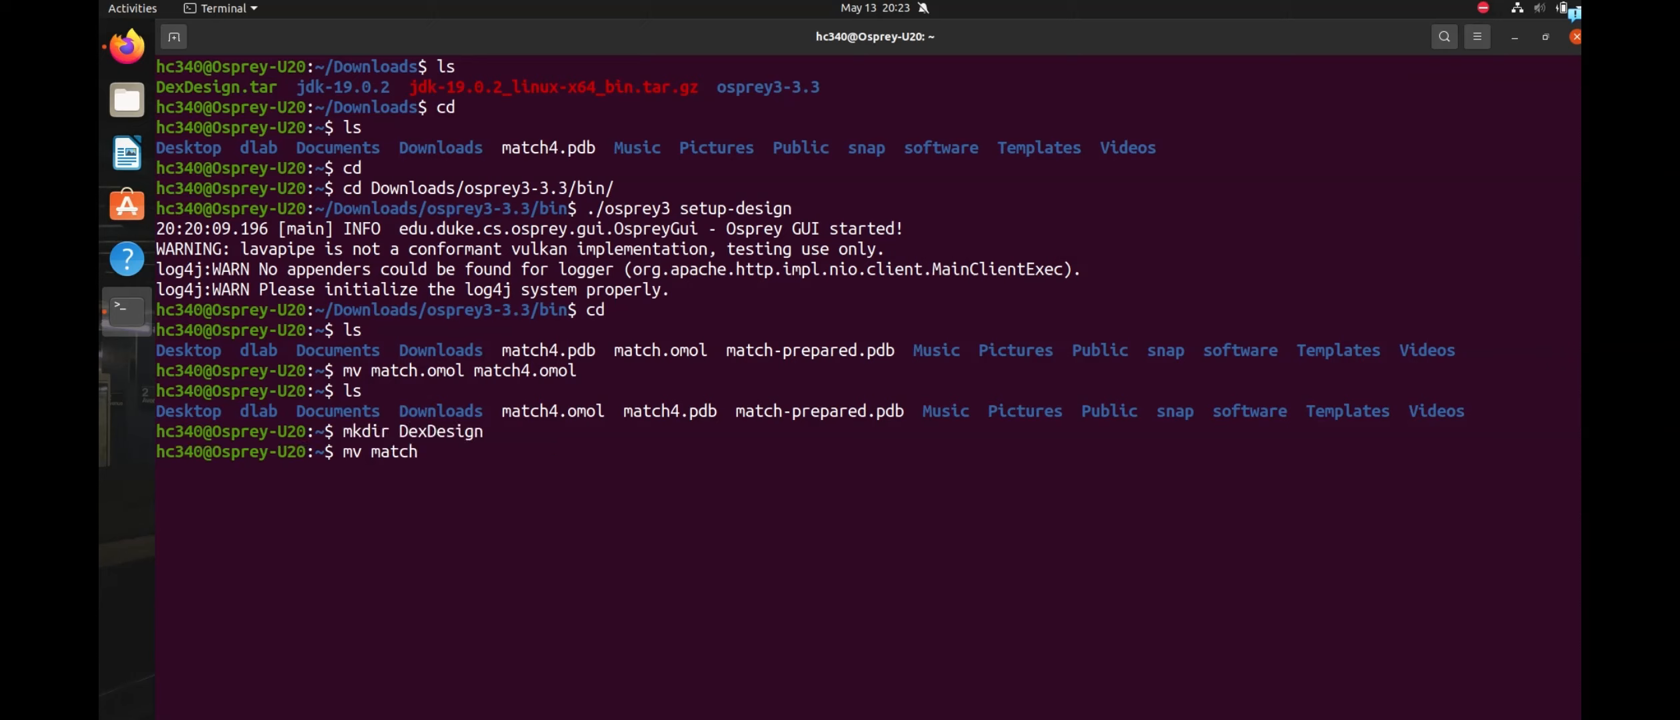
type("4.* Dex")
key("Tab")
key("Return")
- Clear the terminal, change into the DexDesign directory and list its files
type("clear")
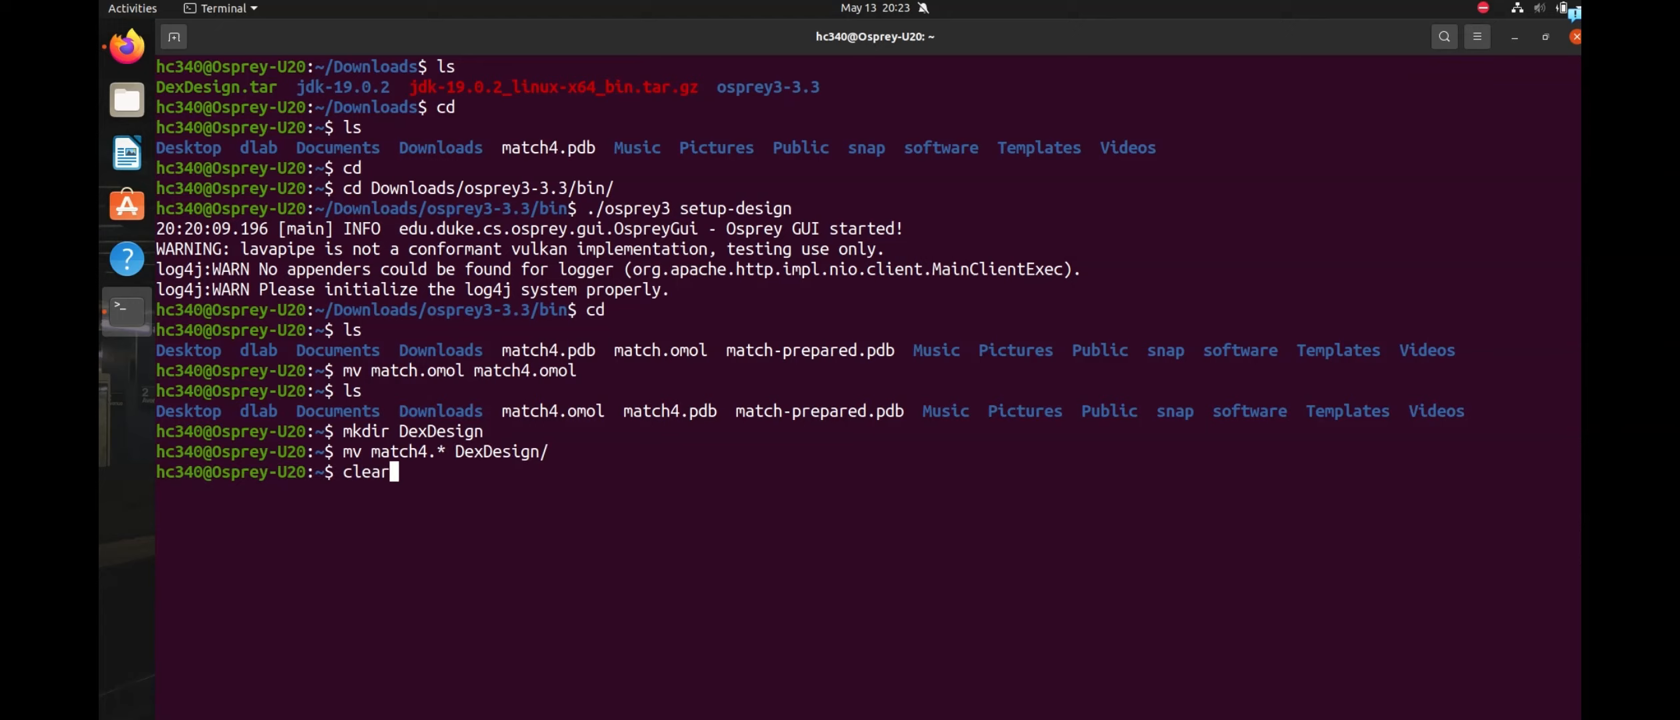
key("Return")
type("ls")
key("Return")
type("cd D")
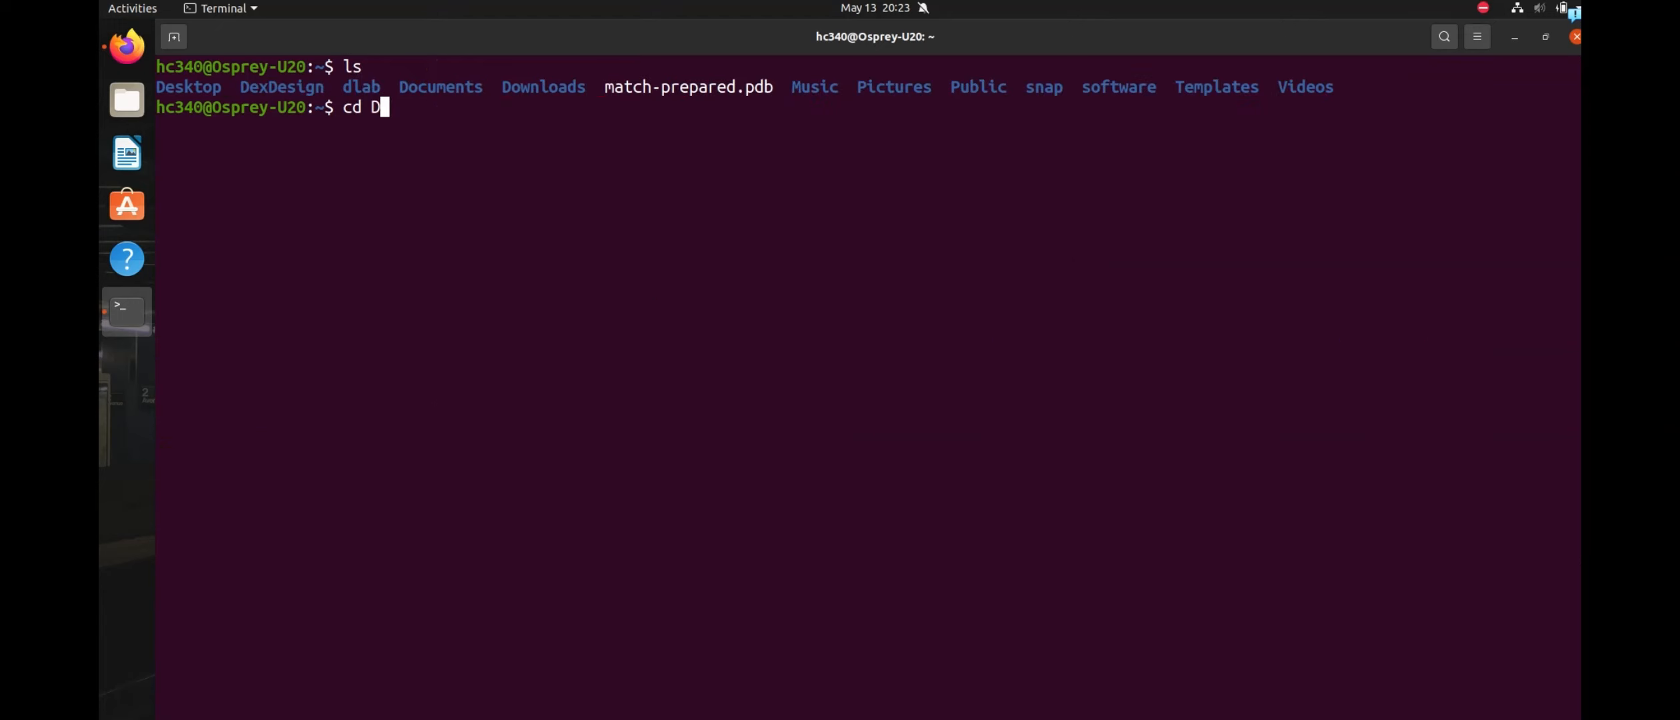
type("exDesign/")
key("Tab")
key("Return")
type("ls")
key("Return")
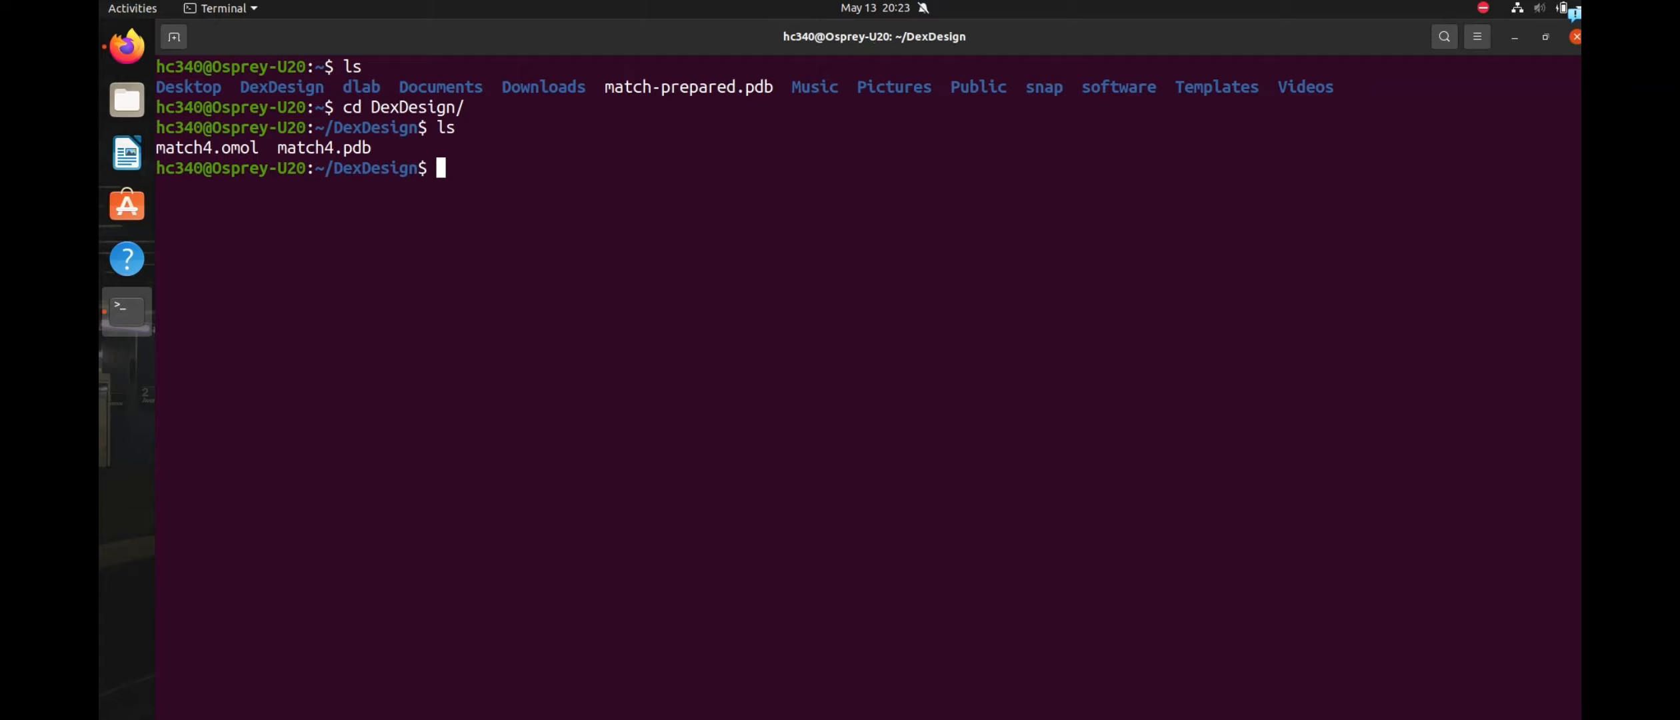
- Move match-prepared.pdb from the parent directory into DexDesign and list the directory's files
type("mv ../match-prepared.pdb .")
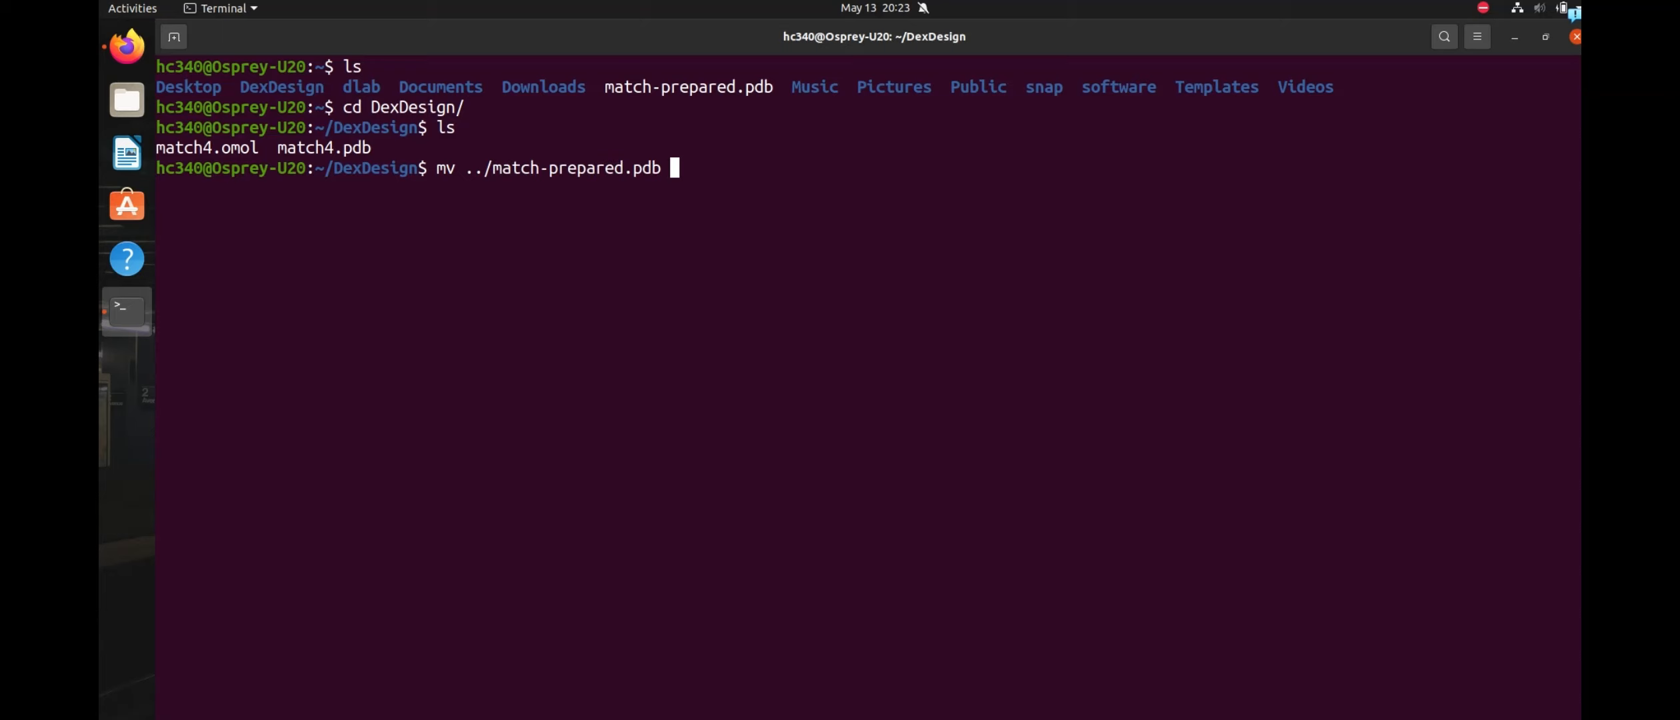
key("Return")
type("ls")
key("Return")
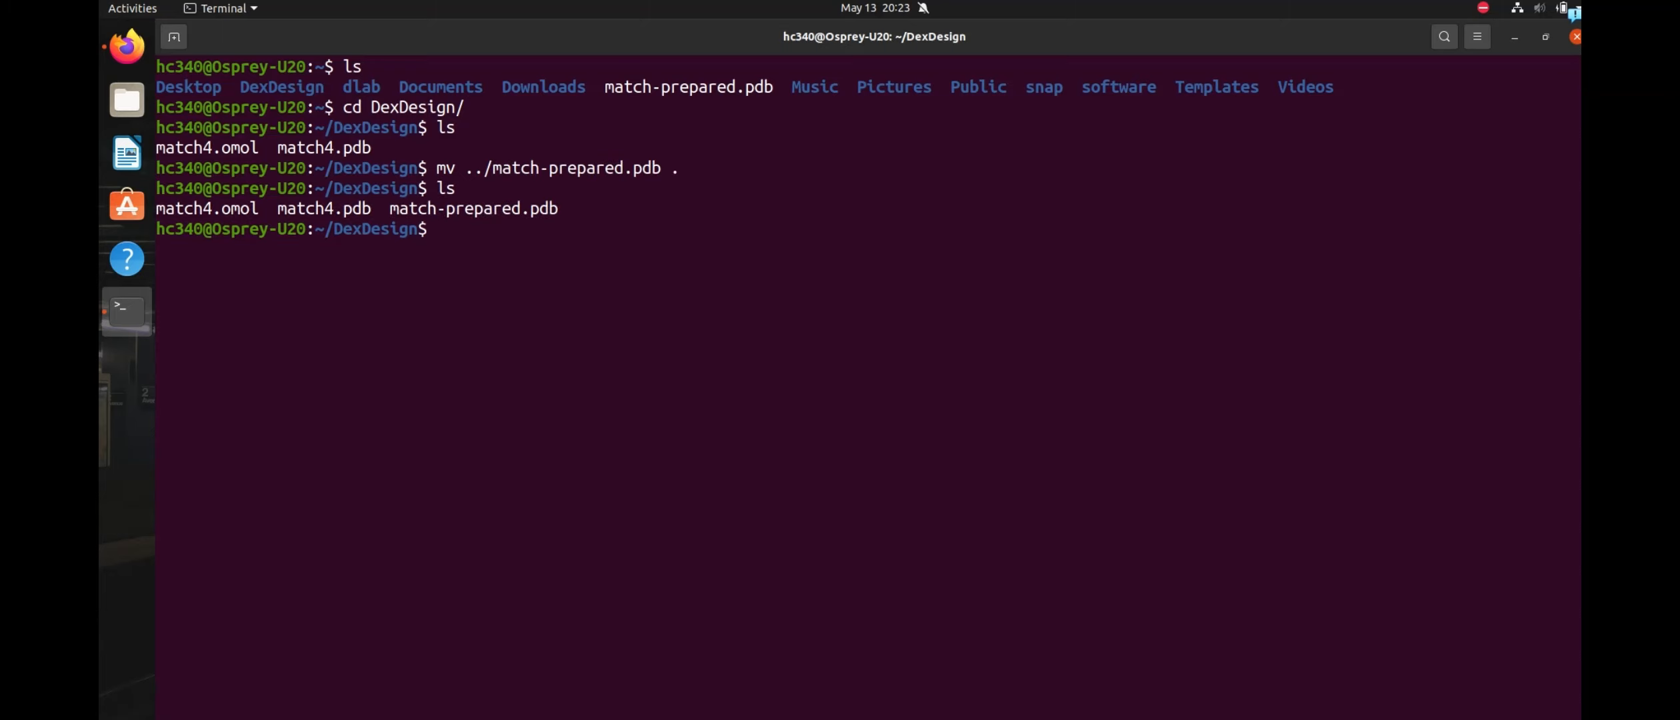